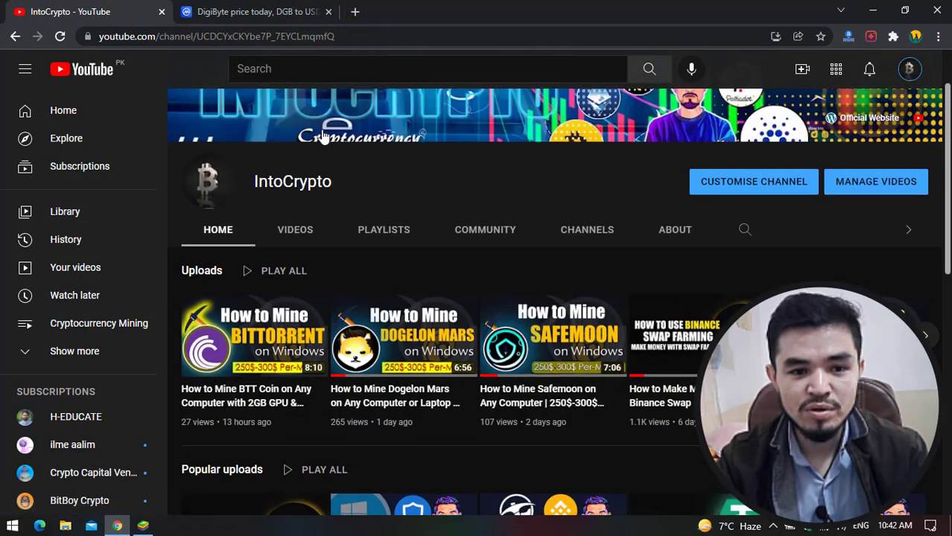
Switch to the CoinMarketCap DigiByte (DGB) page, showing $0.03698, down 8.08%.
scroll(324, 136, "up", 1)
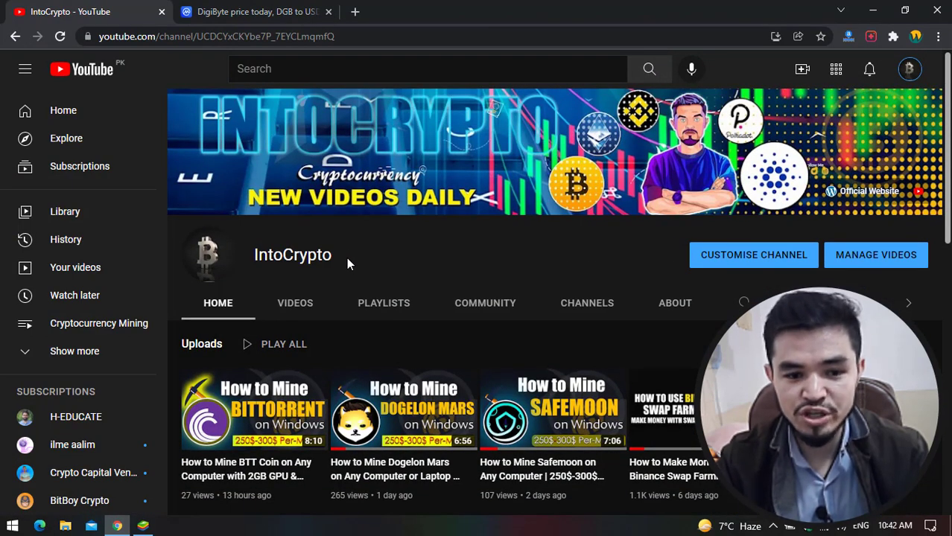
scroll(346, 257, "down", 3)
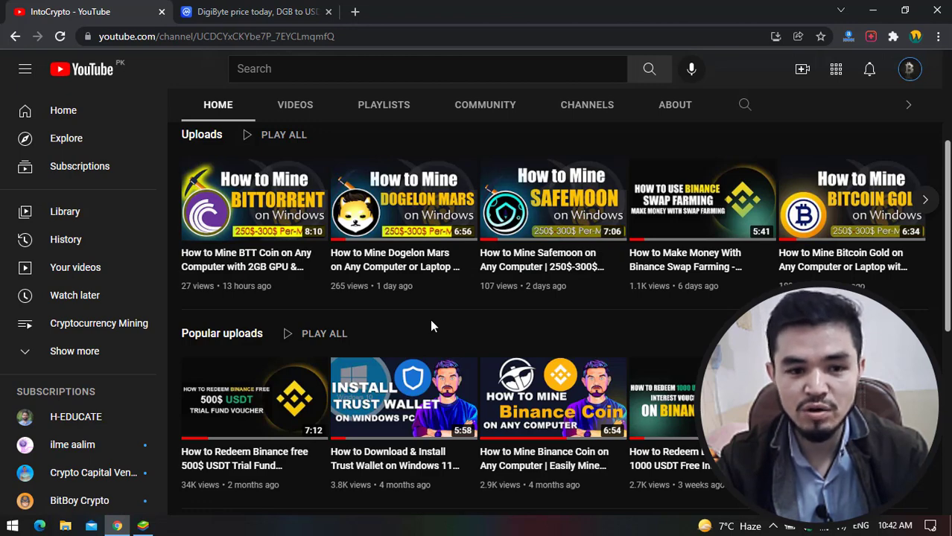
scroll(430, 319, "down", 2)
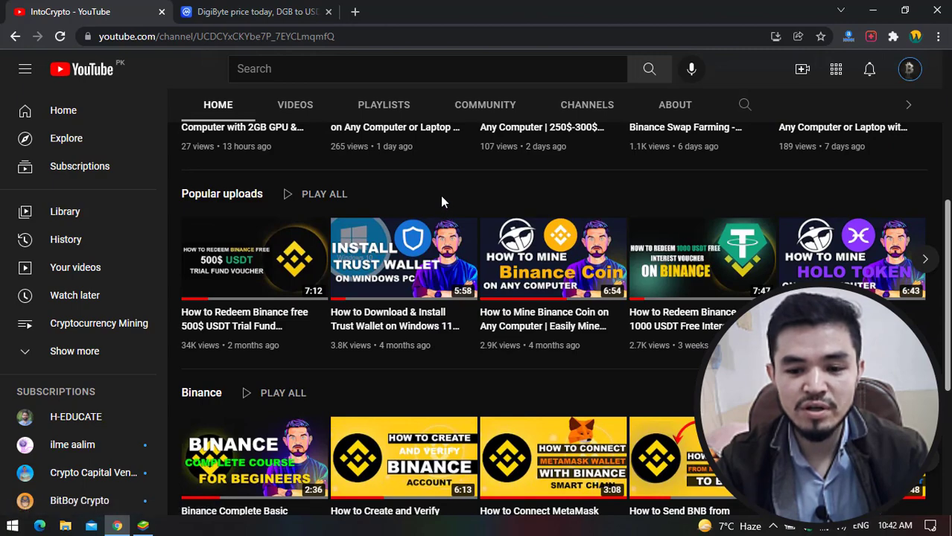
scroll(441, 195, "up", 5)
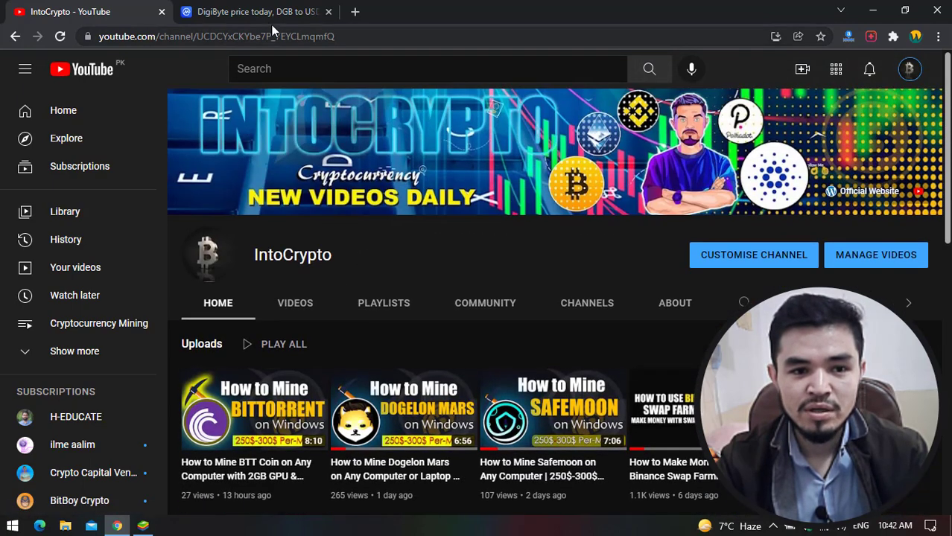
left_click(260, 12)
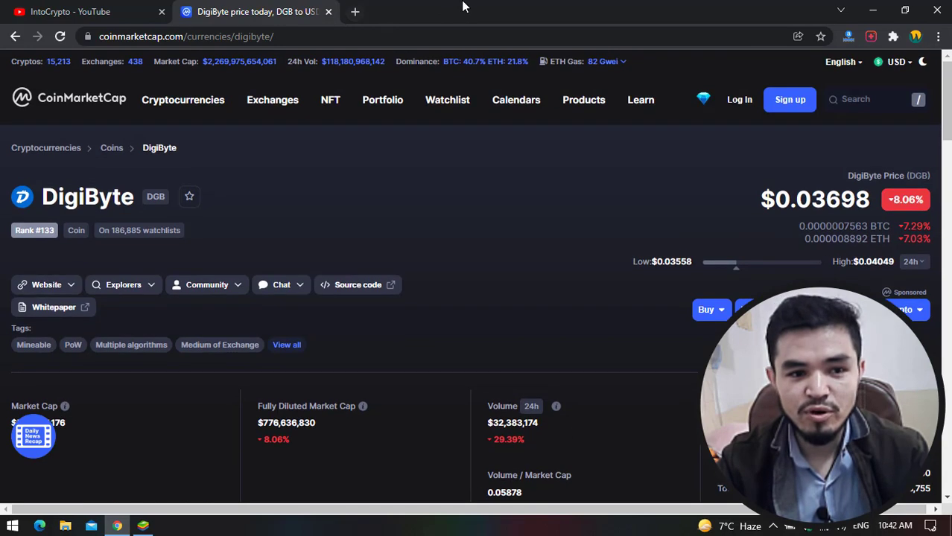
Load unmineable.com in a new browser tab.
left_click(364, 10)
type("un")
key("Return")
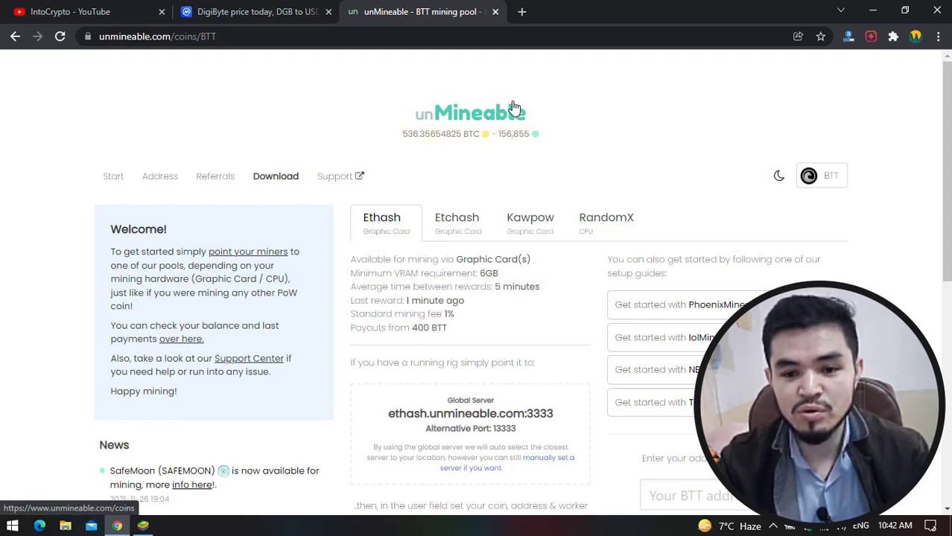
scroll(773, 285, "down", 2)
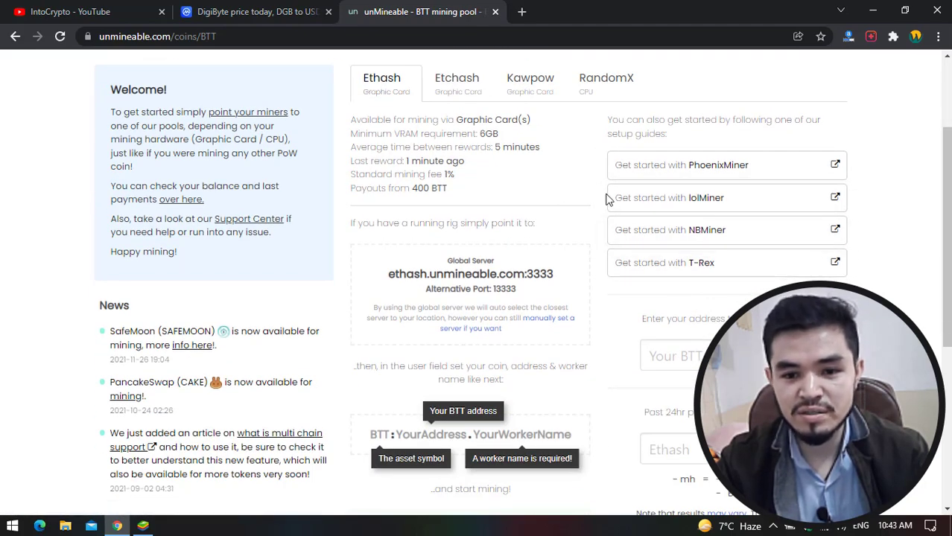
scroll(604, 208, "up", 2)
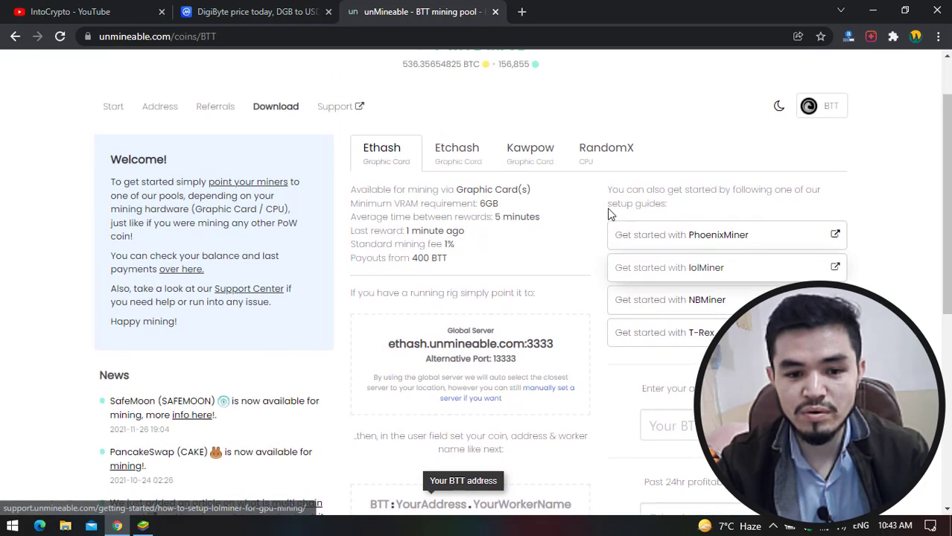
Browse unMineable's coin list past DigiByte and back to the top.
left_click(473, 123)
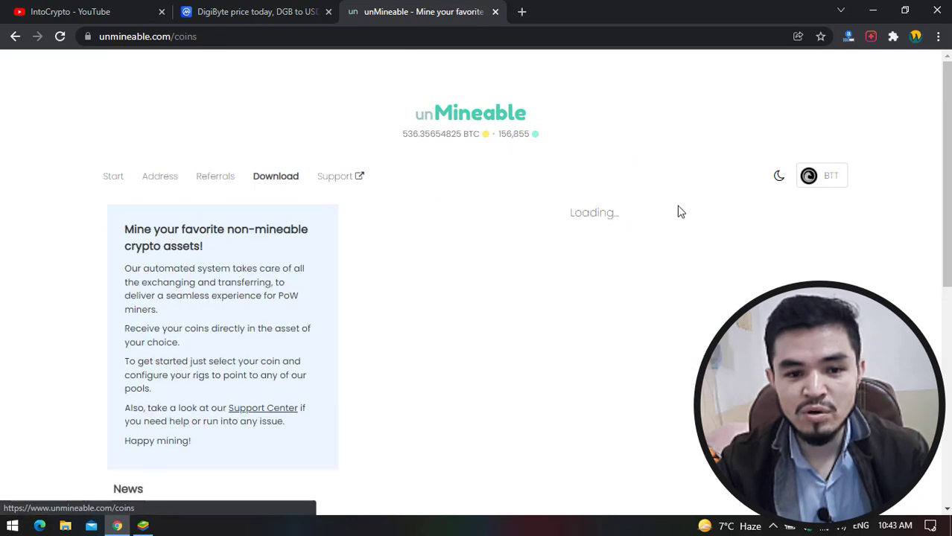
left_click_drag(945, 287, 948, 319)
scroll(948, 318, "down", 1)
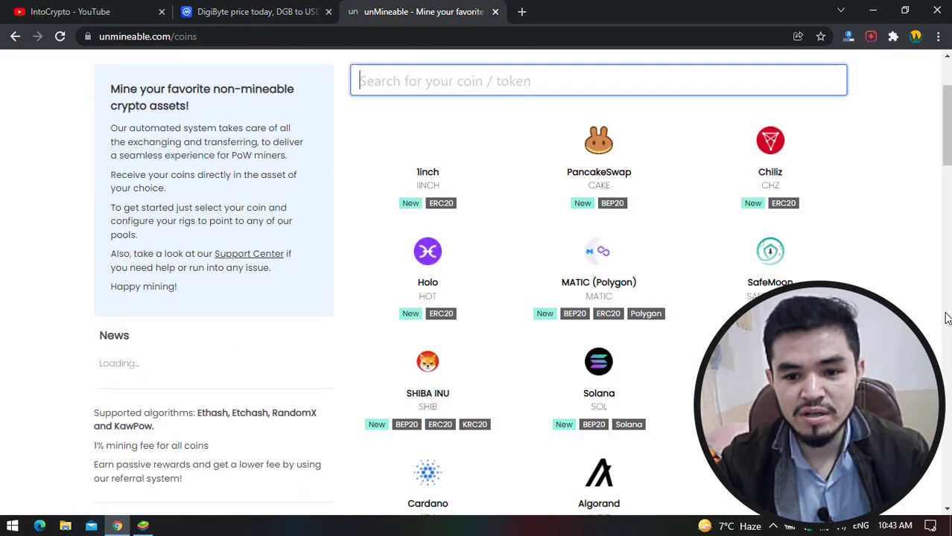
scroll(948, 319, "down", 3)
scroll(948, 319, "down", 4)
scroll(948, 319, "down", 2)
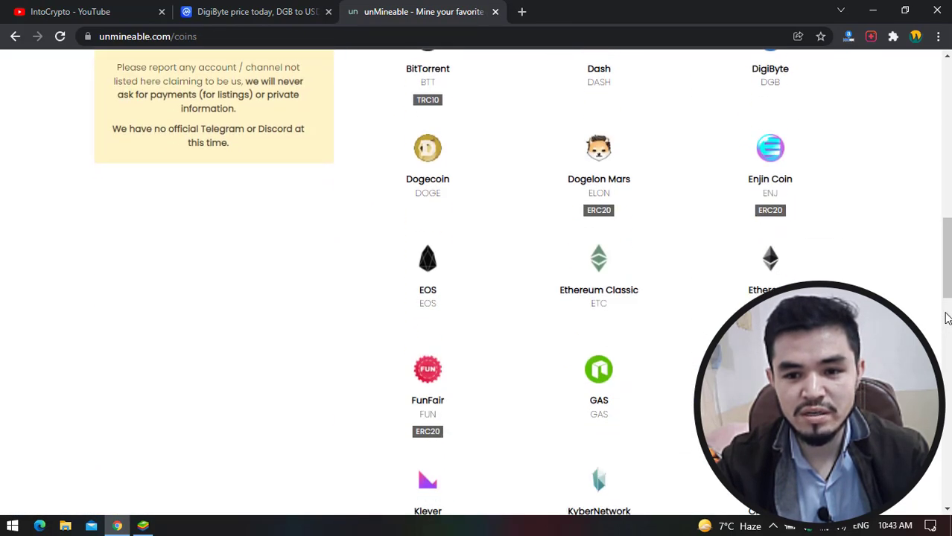
scroll(782, 164, "up", 1)
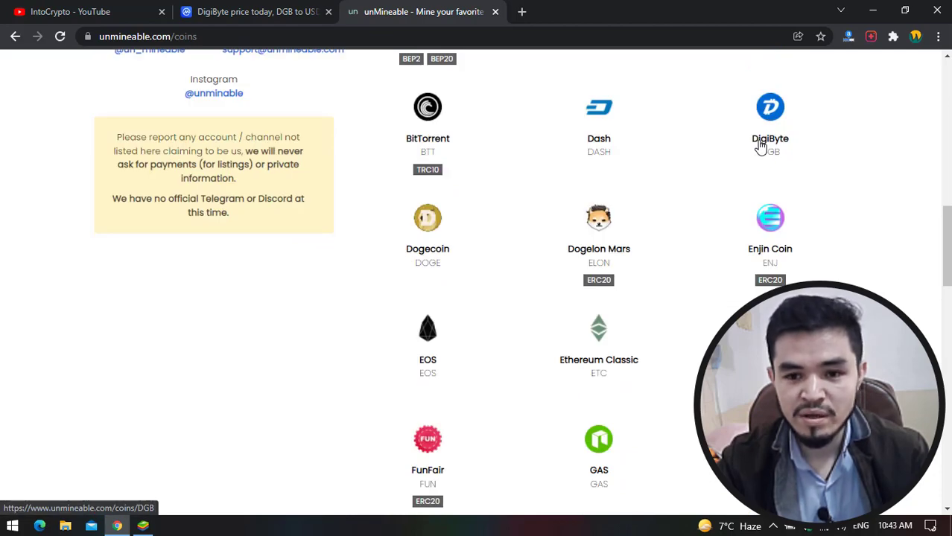
scroll(708, 213, "up", 3)
scroll(810, 257, "up", 4)
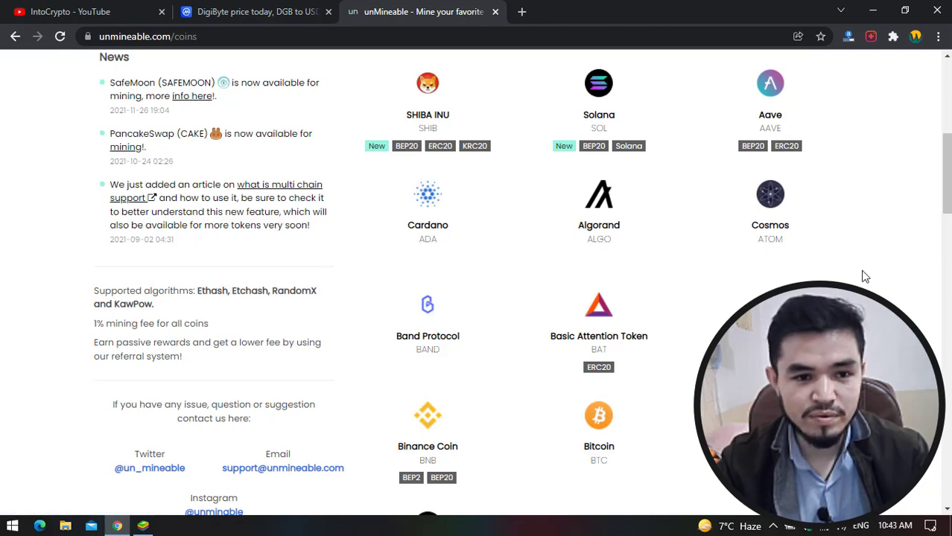
scroll(864, 276, "up", 3)
scroll(864, 277, "up", 1)
scroll(864, 276, "up", 2)
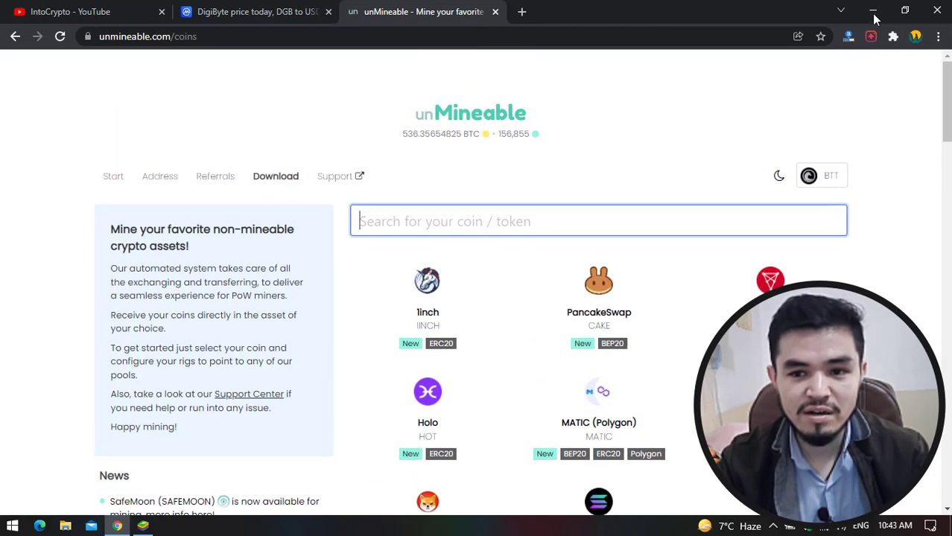
Minimize Chrome and create a new desktop folder named DIGI.
left_click(873, 11)
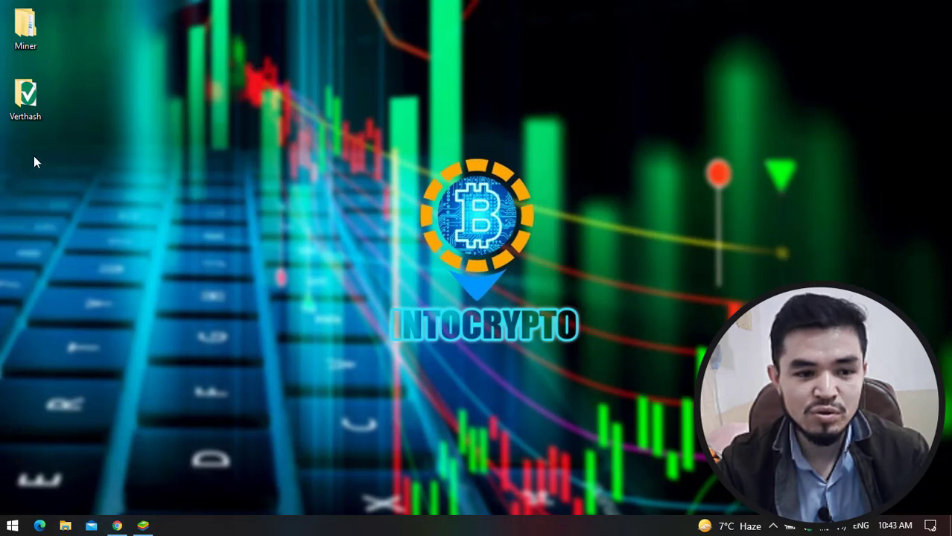
right_click(35, 158)
mouse_move(67, 289)
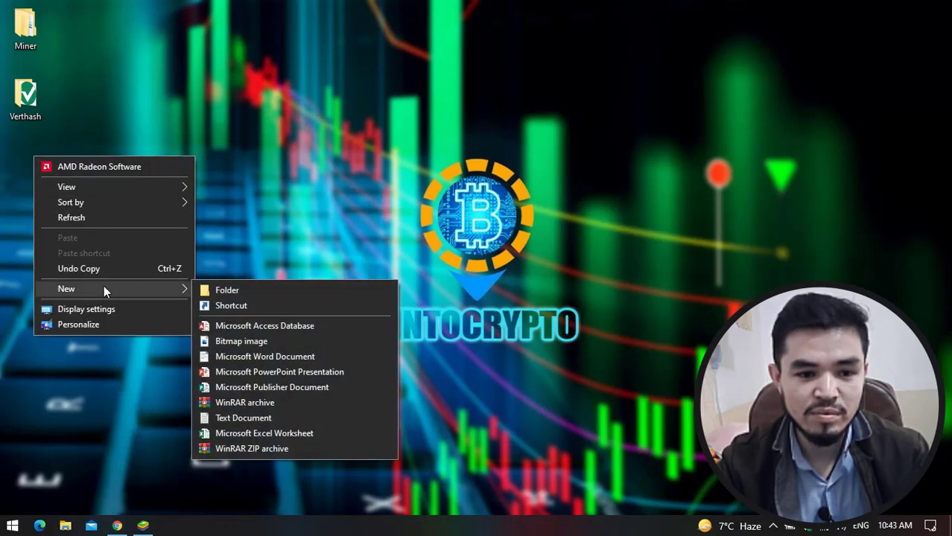
left_click(210, 290)
type("D")
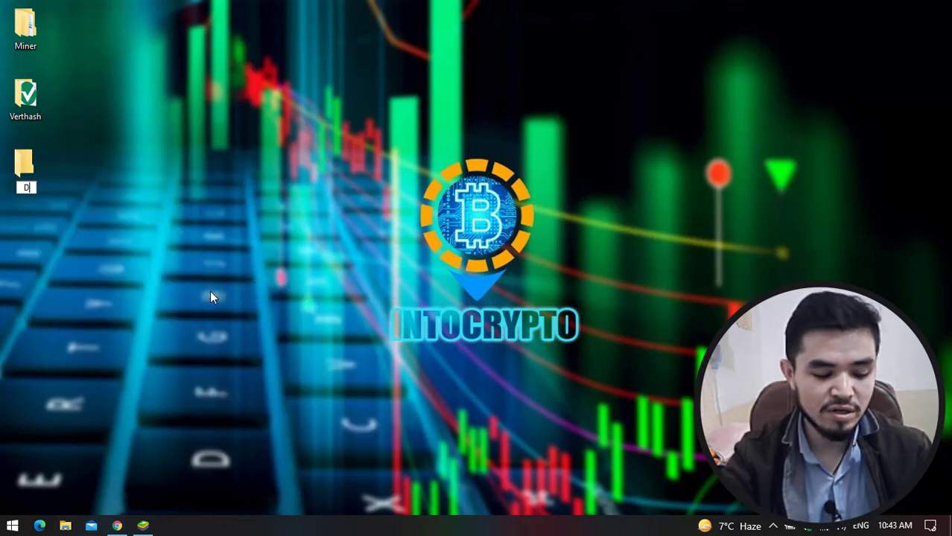
type("IGI")
key("Return")
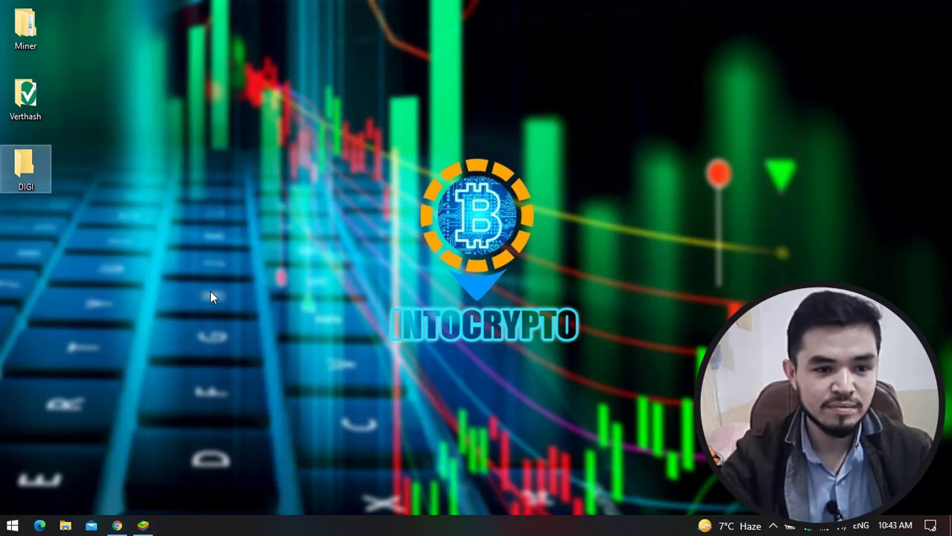
left_click(108, 272)
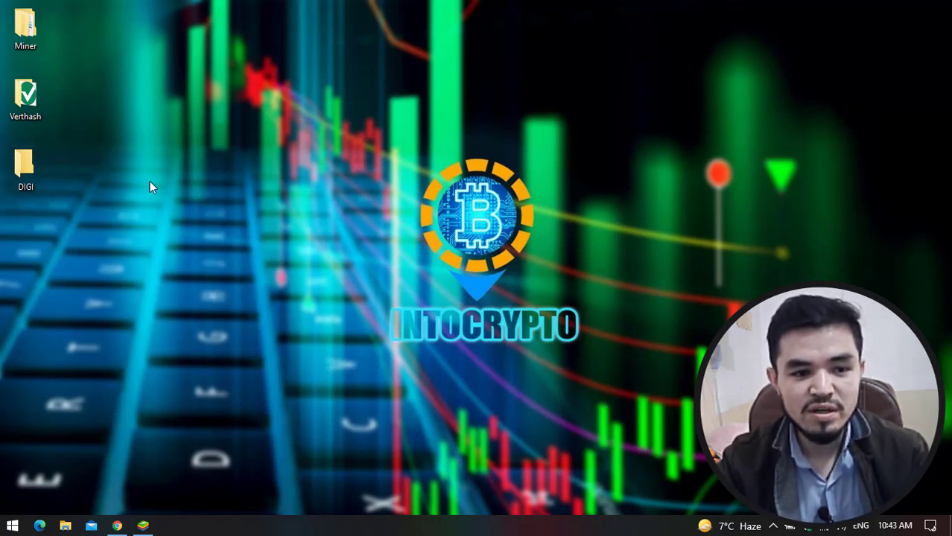
Navigate Windows Security to the Virus & threat protection exclusions list.
left_click(808, 528)
left_click(421, 240)
scroll(423, 257, "down", 3)
scroll(406, 224, "down", 1)
scroll(395, 205, "up", 3)
scroll(395, 208, "down", 2)
left_click(373, 239)
scroll(414, 265, "down", 6)
scroll(388, 283, "down", 1)
scroll(373, 320, "down", 2)
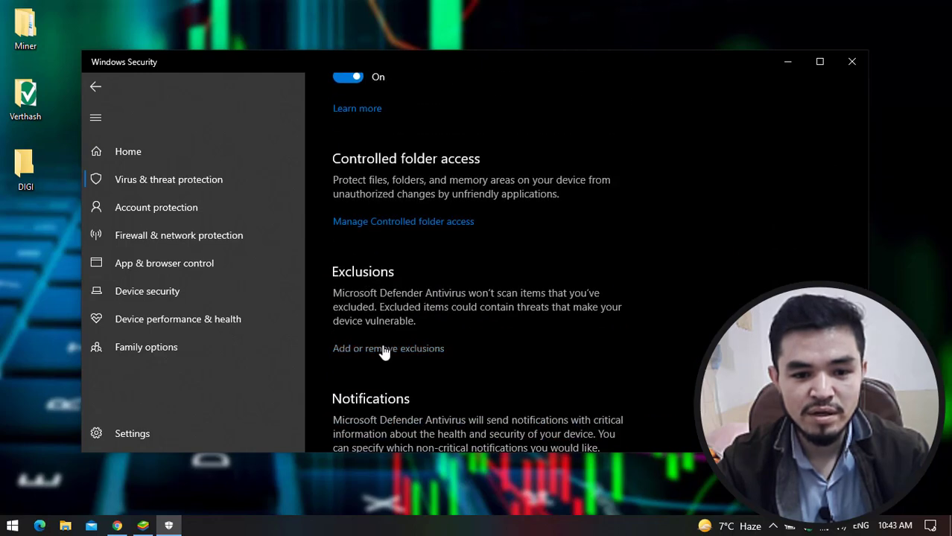
left_click(379, 347)
Add Desktop\DIGI as a Defender folder exclusion and close Windows Security.
left_click(389, 226)
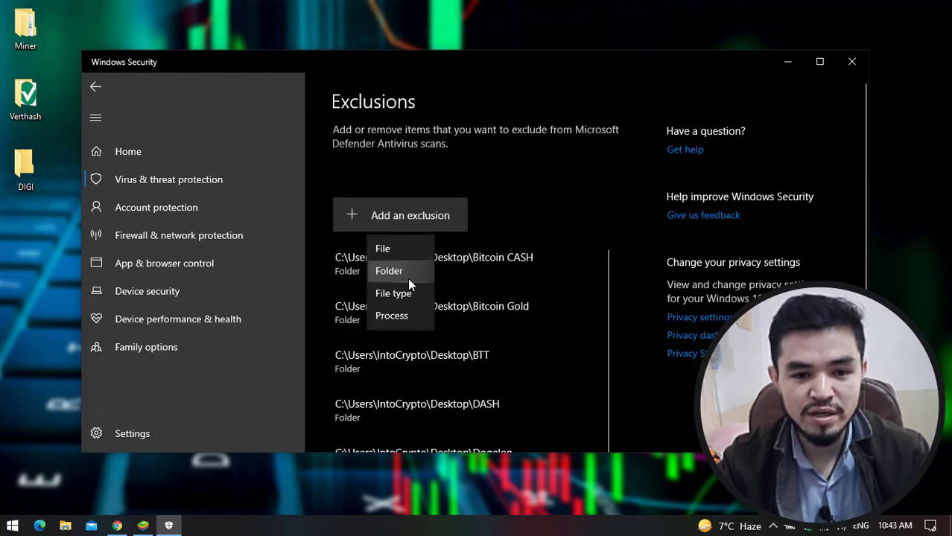
left_click(403, 273)
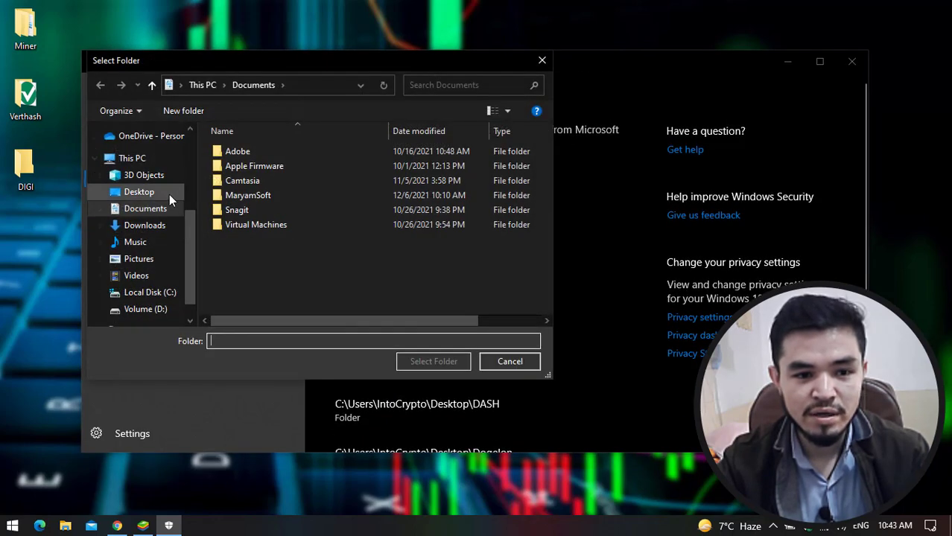
left_click(168, 192)
double_click(262, 193)
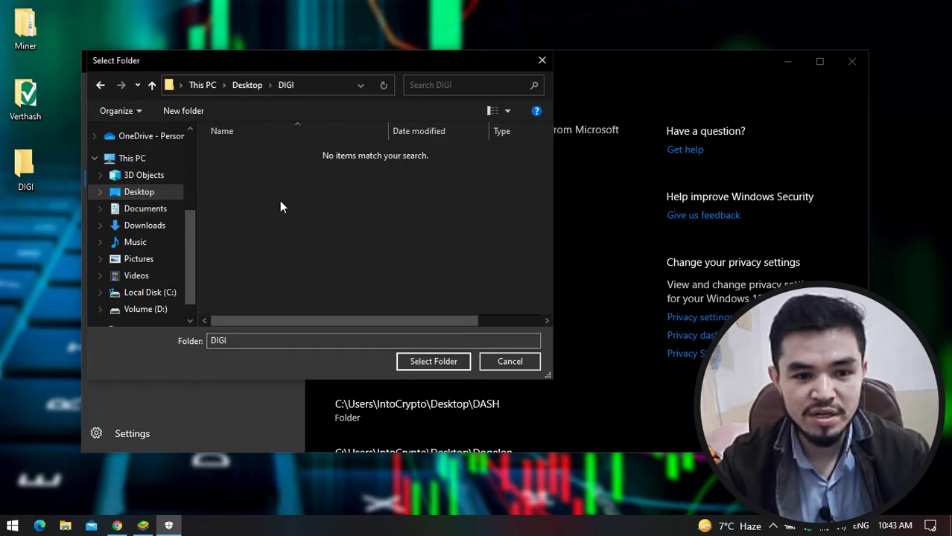
left_click(429, 361)
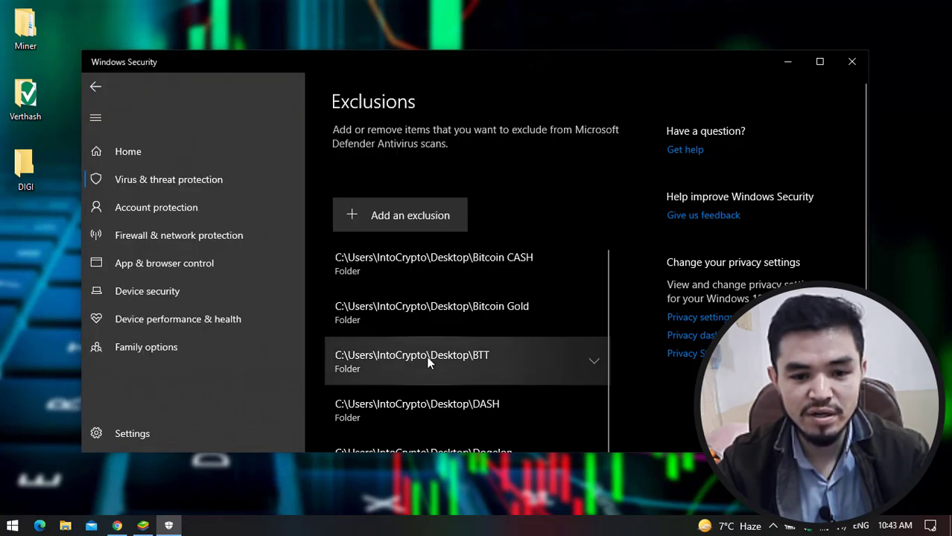
scroll(499, 335, "down", 2)
scroll(521, 357, "up", 1)
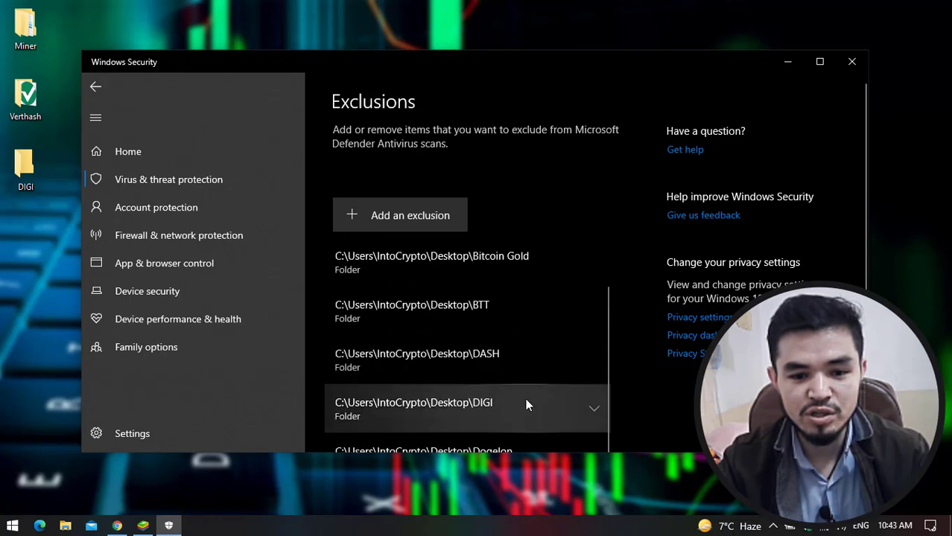
left_click(849, 65)
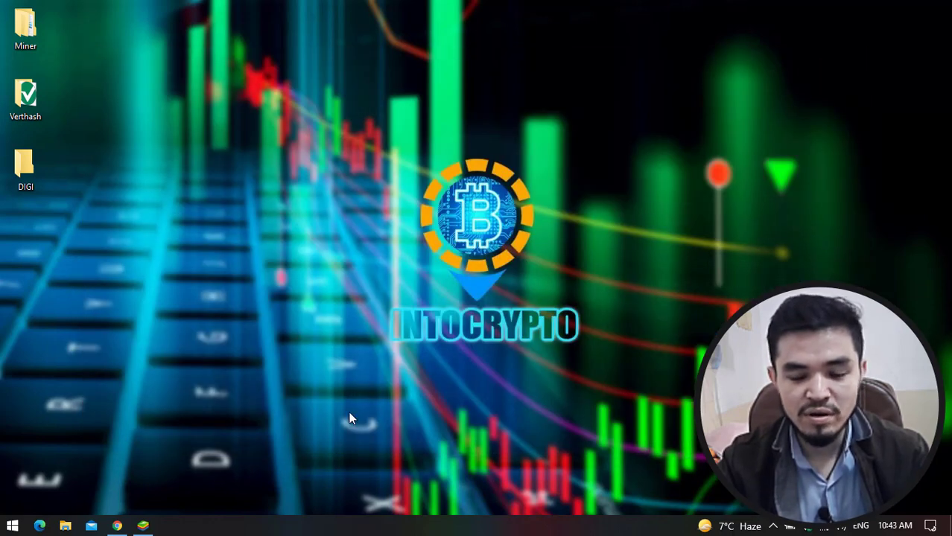
Send the v1.1.0-beta-mfi miner zip from unMineable's download page to IDM.
left_click(117, 526)
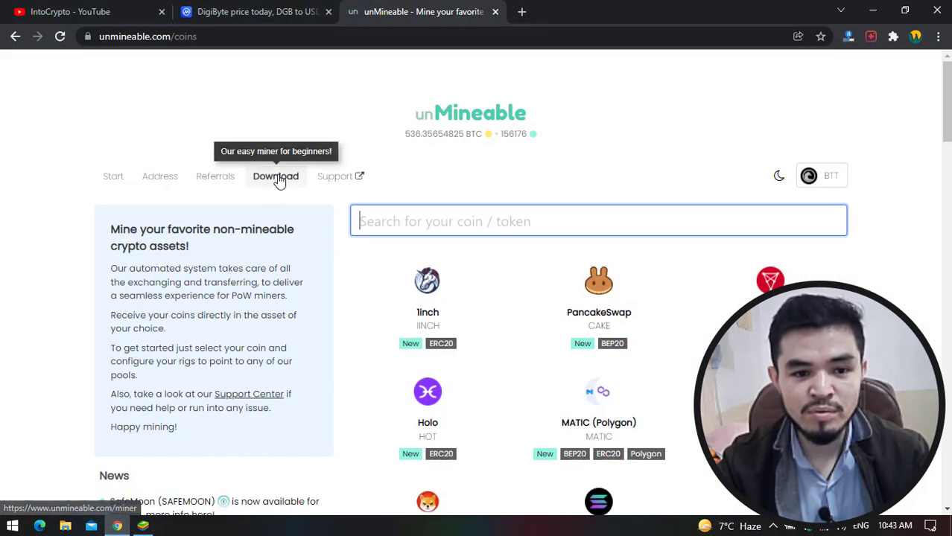
left_click(280, 179)
scroll(309, 205, "down", 3)
right_click(315, 292)
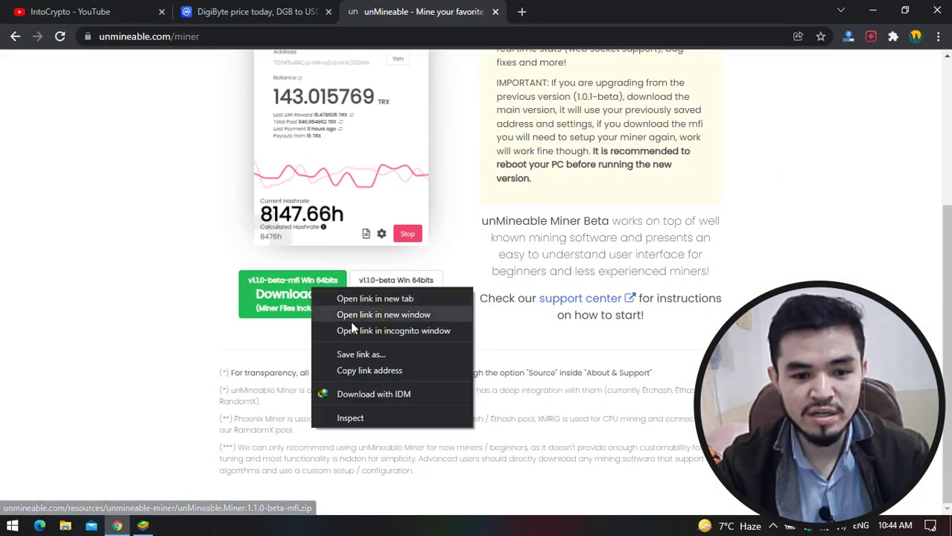
left_click(376, 392)
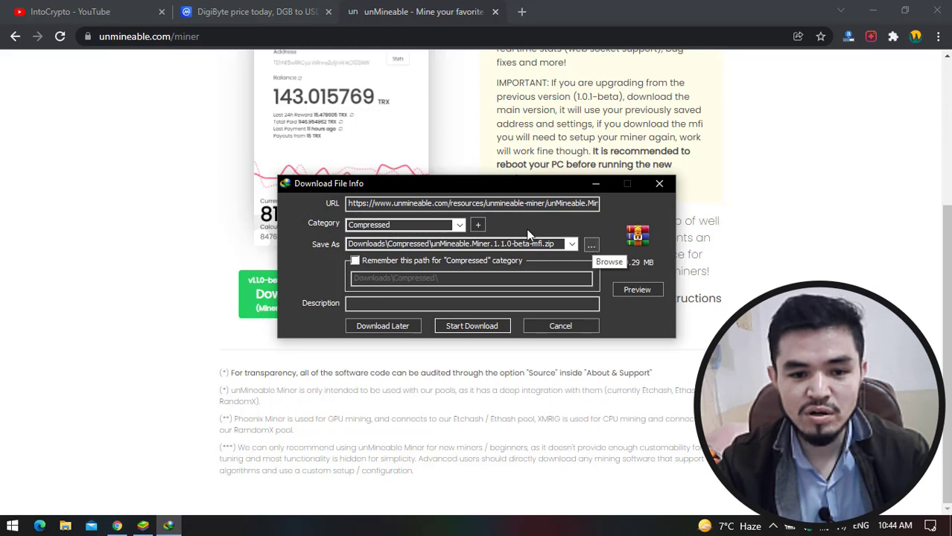
Download unMineable.Miner.1.1.0-beta-mfi.zip with IDM into the Desktop DIGI folder.
left_click_drag(447, 185, 486, 192)
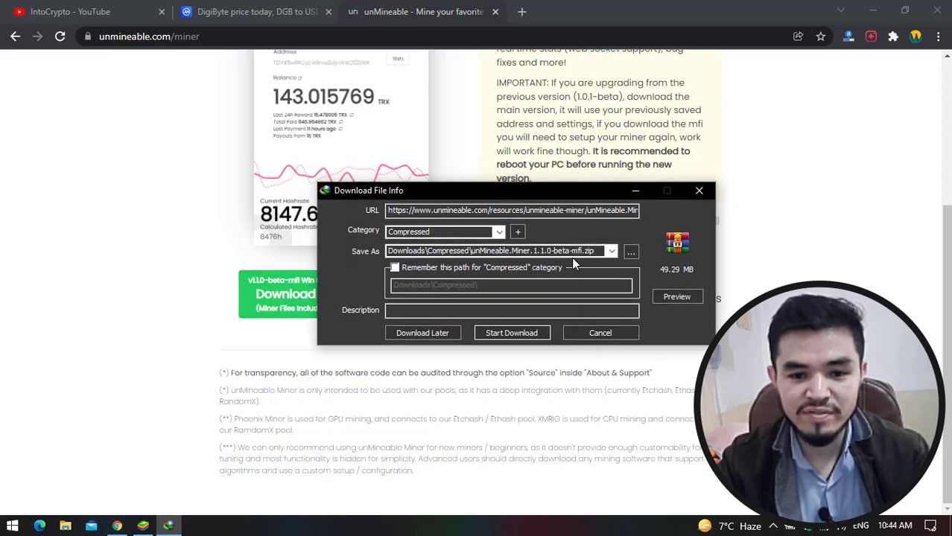
left_click(634, 254)
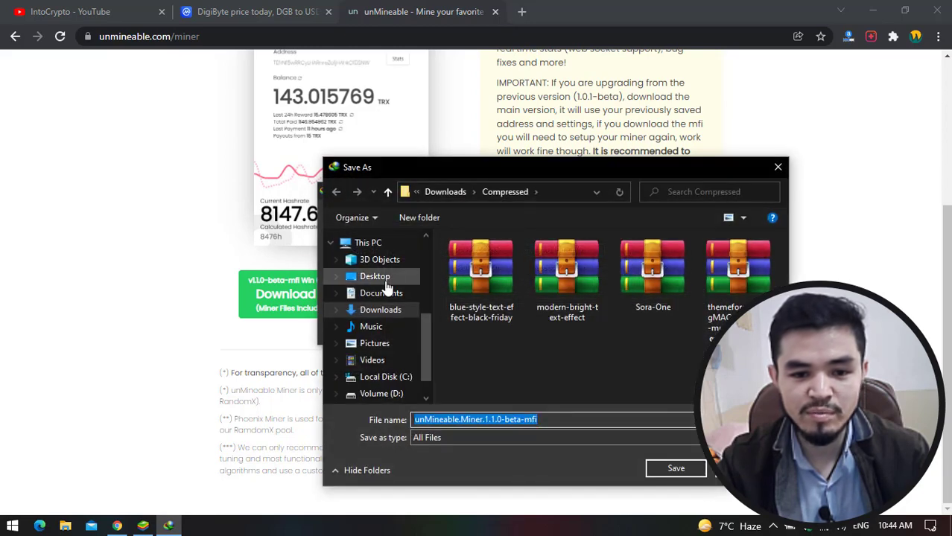
left_click(395, 278)
double_click(486, 278)
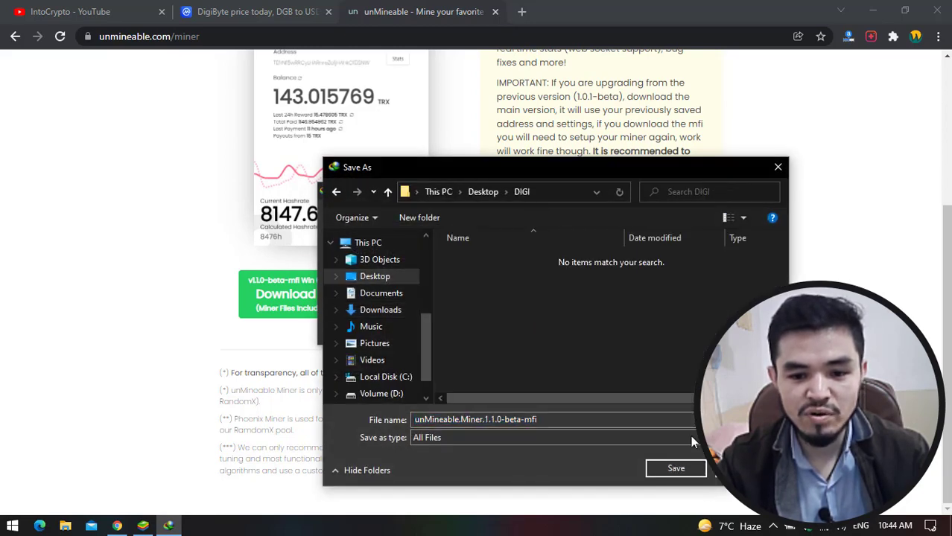
left_click(678, 466)
left_click(500, 332)
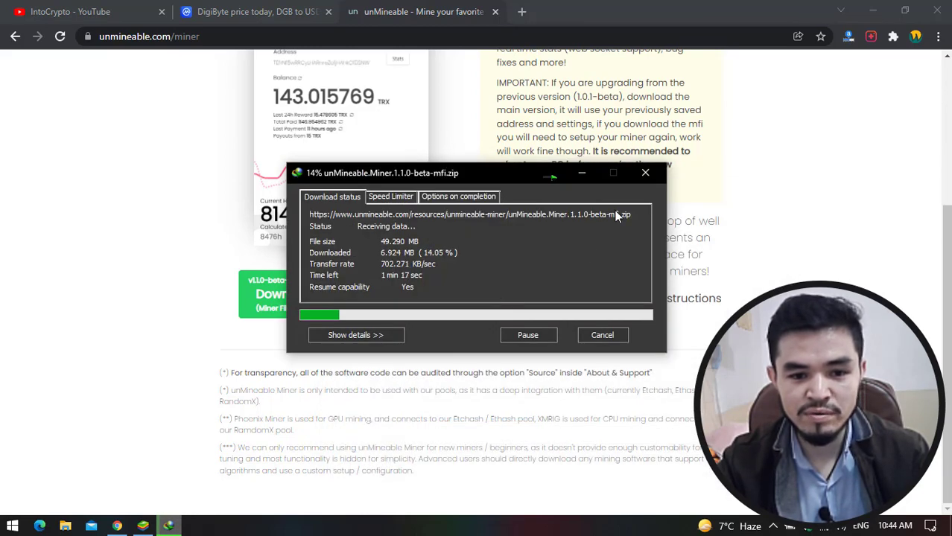
left_click(643, 175)
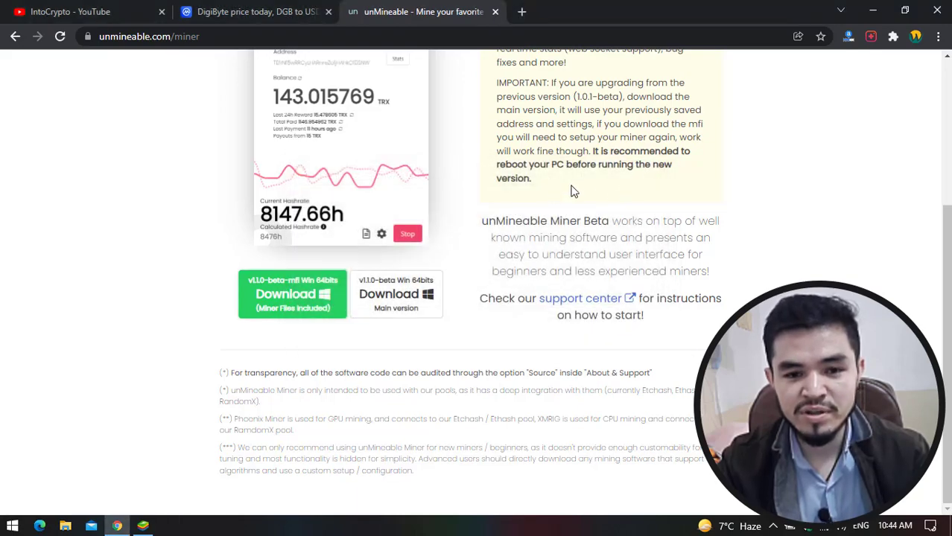
Copy the miner zip from the Miner folder into the DIGI folder.
left_click(873, 10)
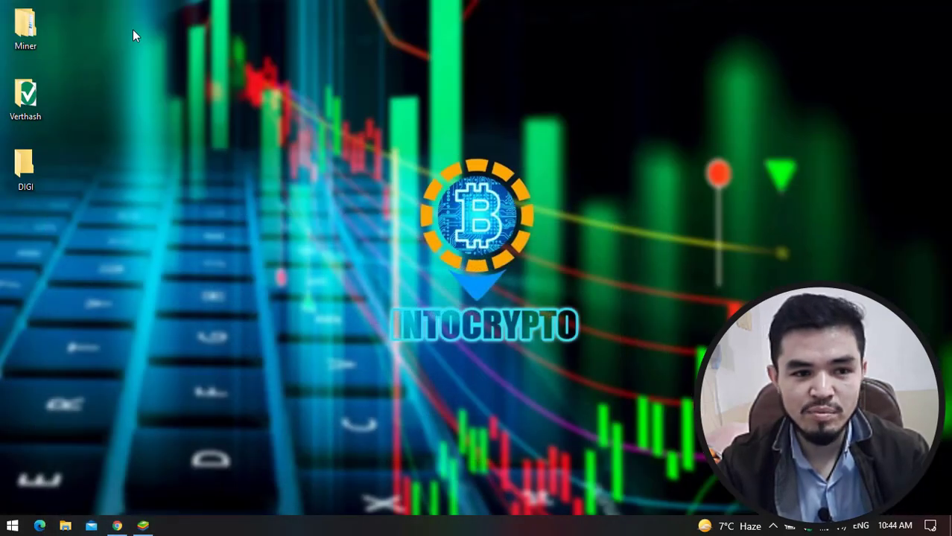
double_click(26, 26)
left_click(338, 155)
right_click(337, 155)
left_click(365, 379)
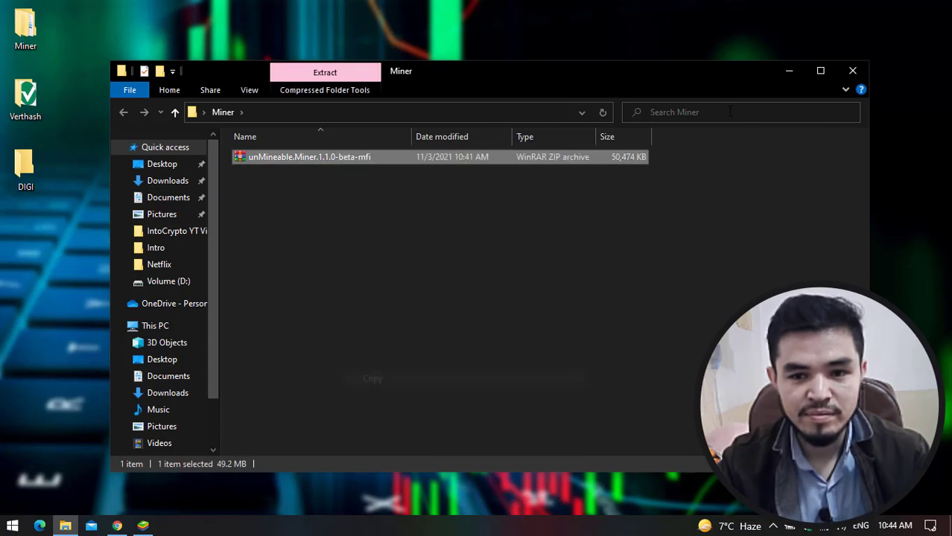
left_click(853, 72)
double_click(15, 179)
right_click(351, 194)
left_click(384, 306)
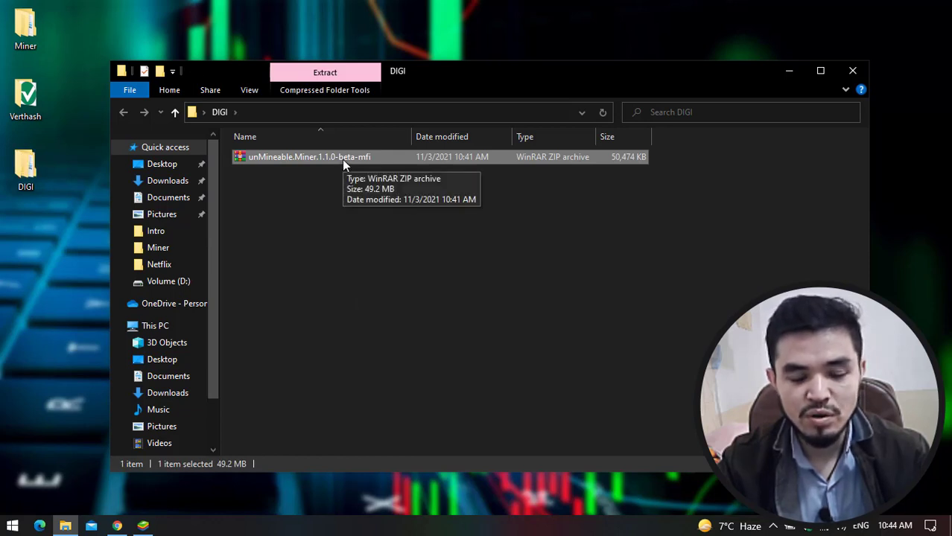
Extract the zip in DIGI into the unMineable Miner 1.1.0-beta-mfi application.
right_click(343, 165)
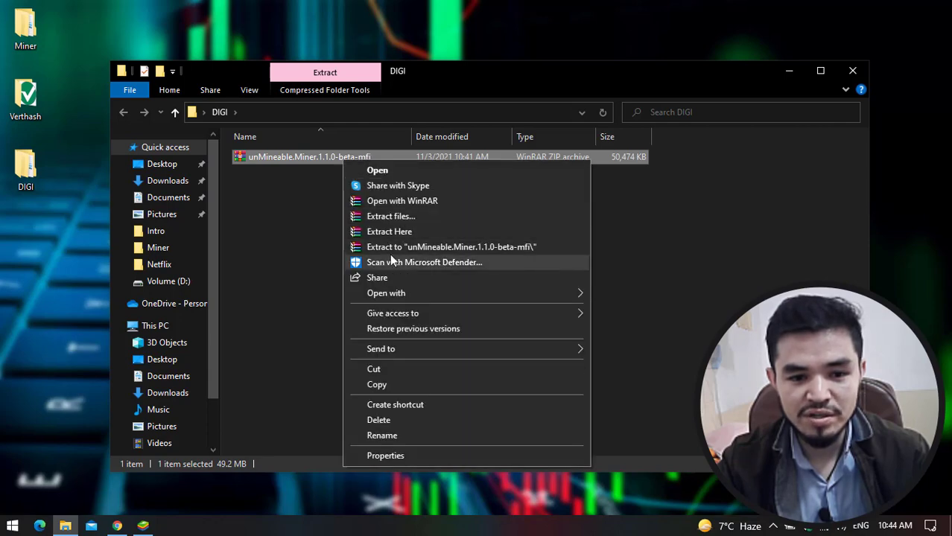
left_click(389, 232)
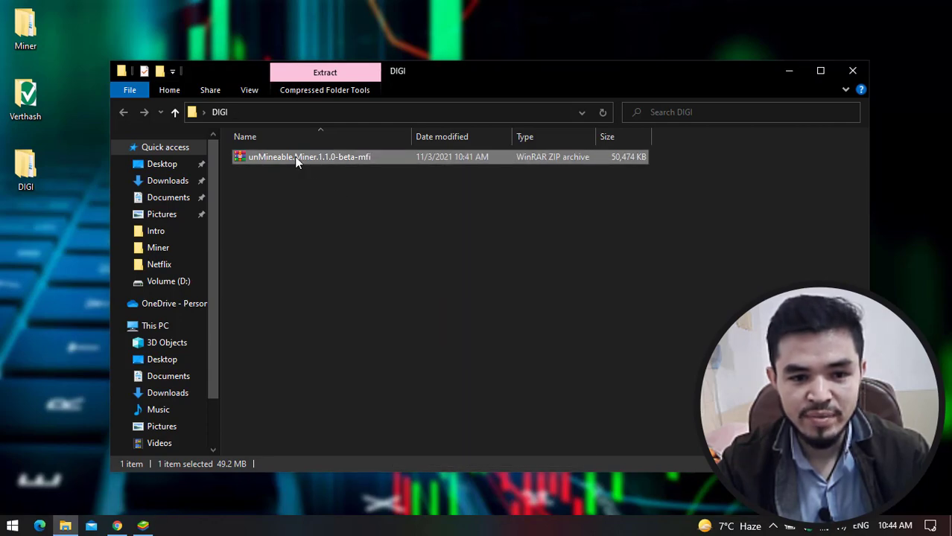
left_click(306, 158)
Launch unMineable Miner, pass the welcome screen and choose CPU as mining hardware.
double_click(333, 157)
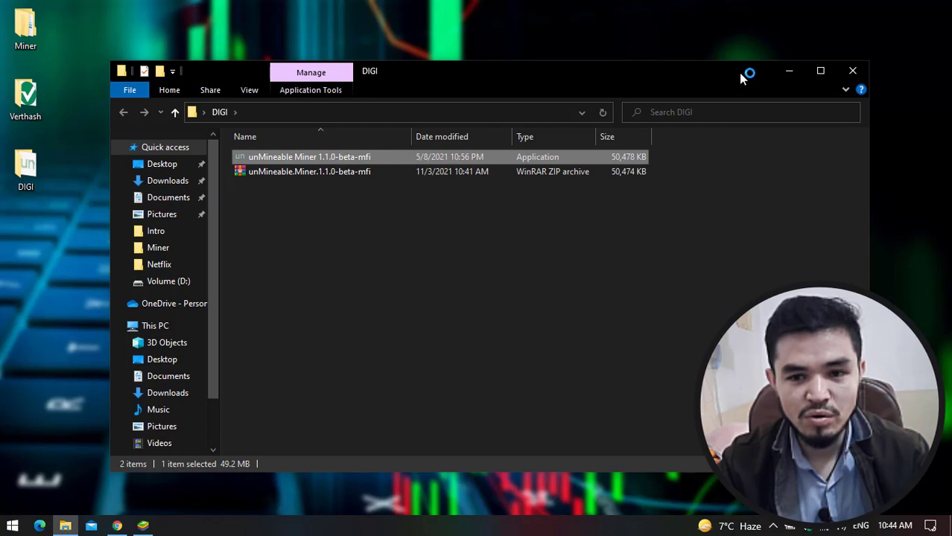
left_click(789, 70)
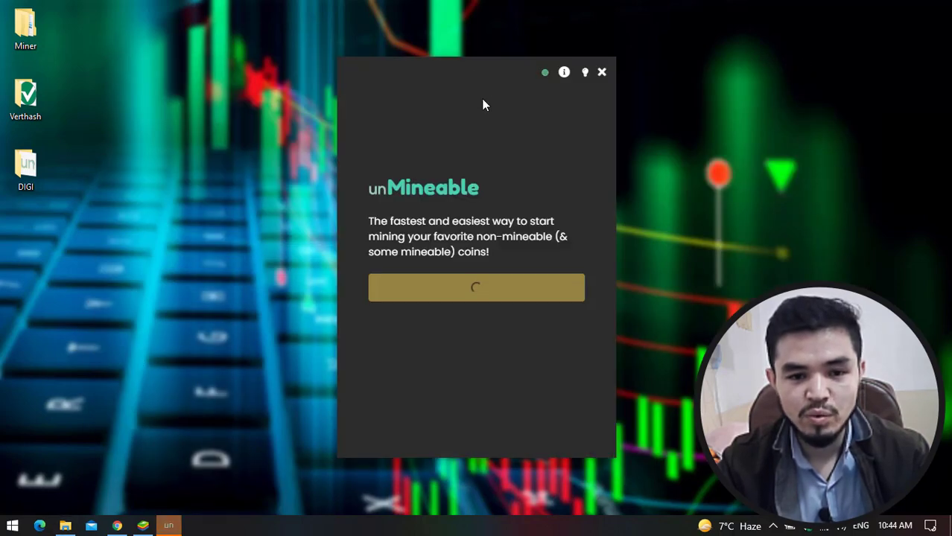
left_click(513, 286)
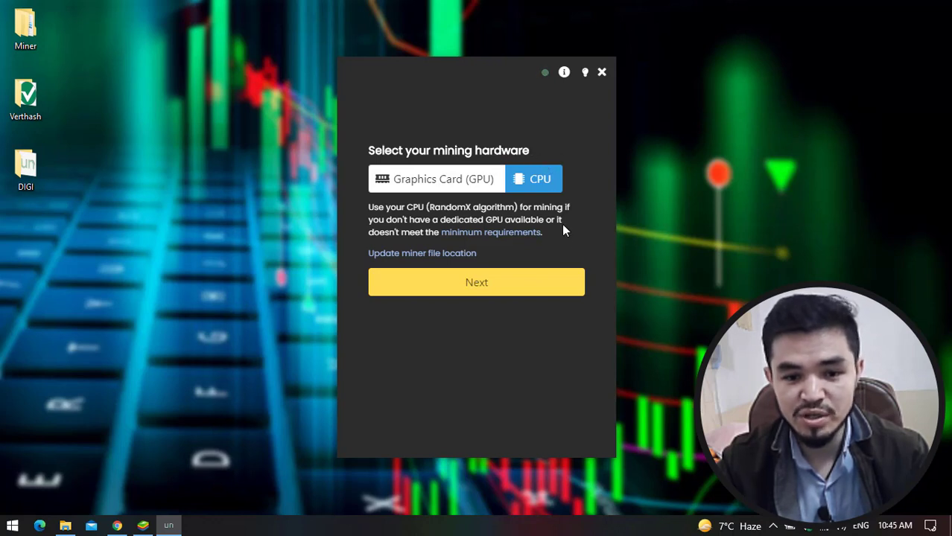
left_click(521, 290)
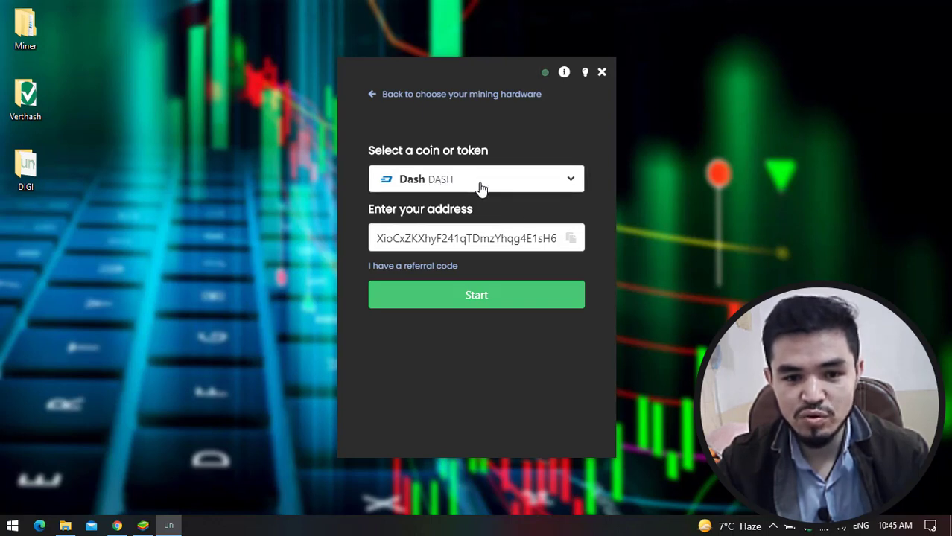
Pick DigiByte (DGB) by filtering the coin list for 'digi' and delete the old Dash address.
left_click(480, 182)
left_click(443, 182)
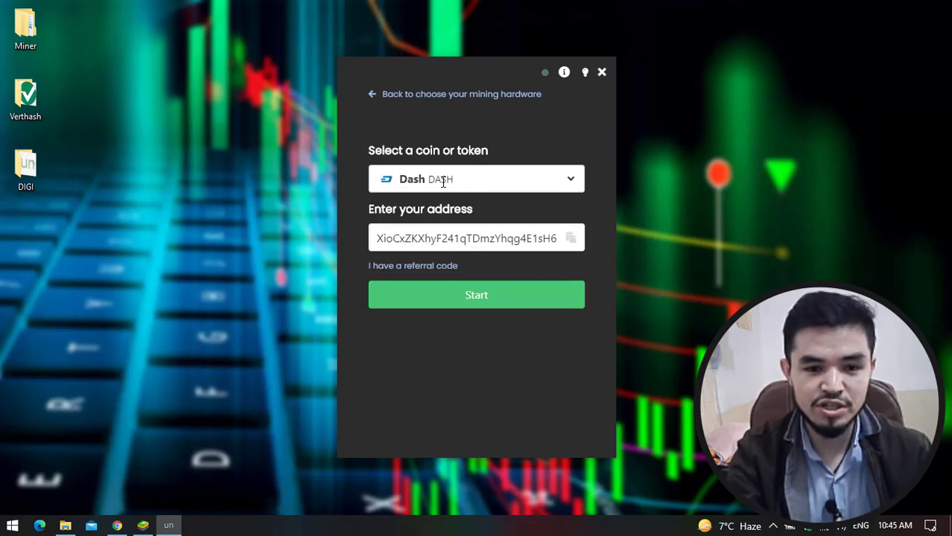
left_click(443, 181)
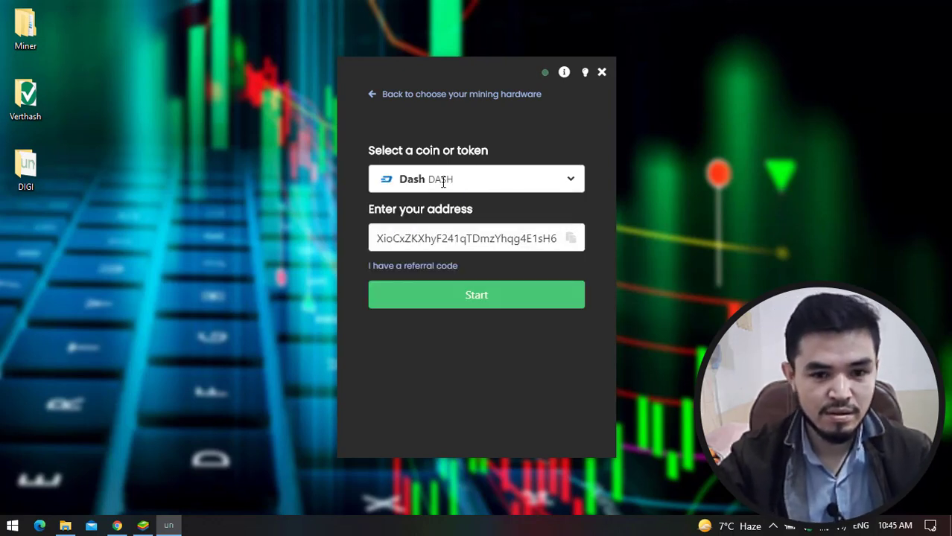
left_click(456, 192)
type("digi")
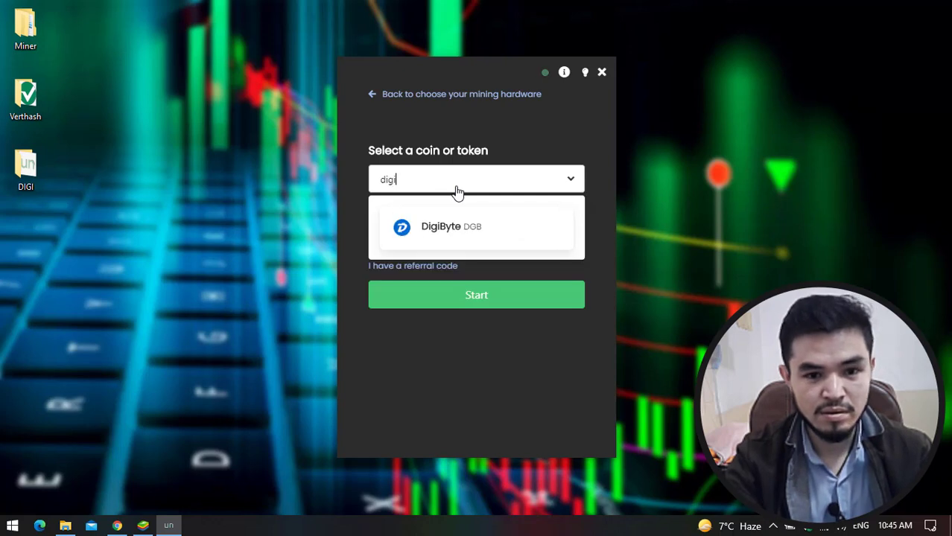
left_click(478, 231)
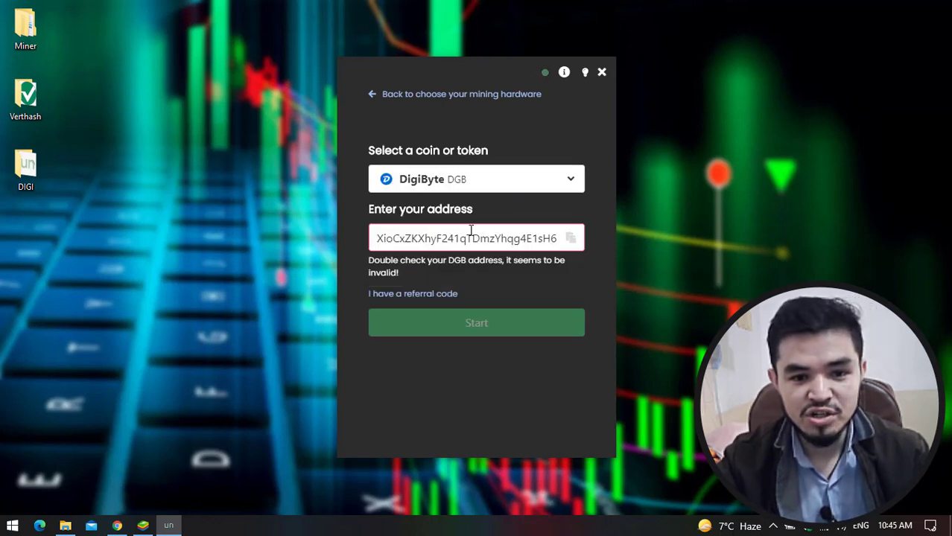
double_click(464, 236)
key("BackSpace")
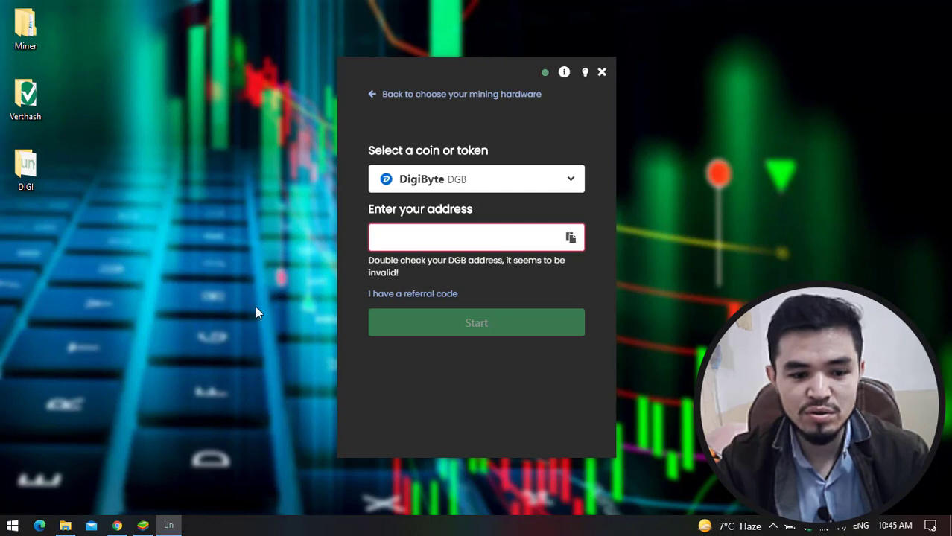
Paste the Trust Wallet DGB receive address from BlueStacks into the miner's address field.
left_click(143, 526)
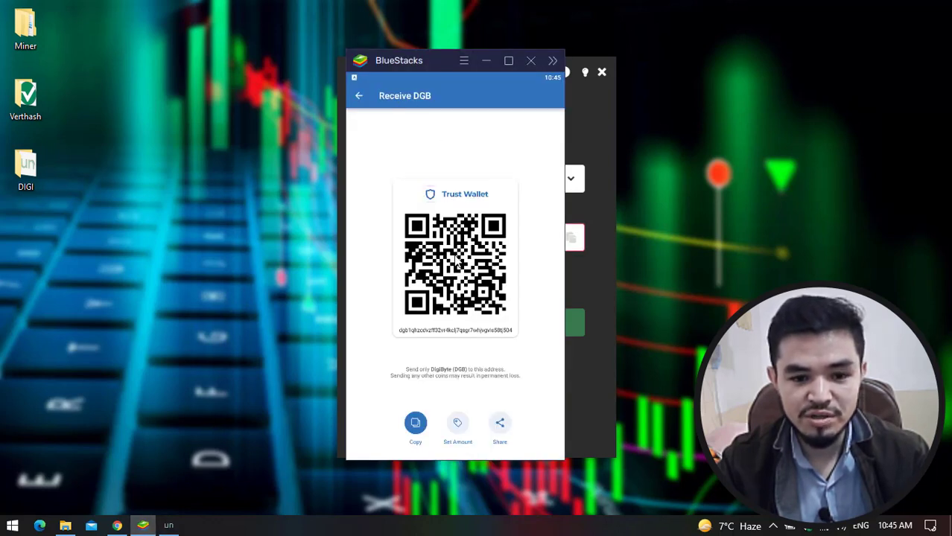
left_click(415, 426)
left_click(586, 141)
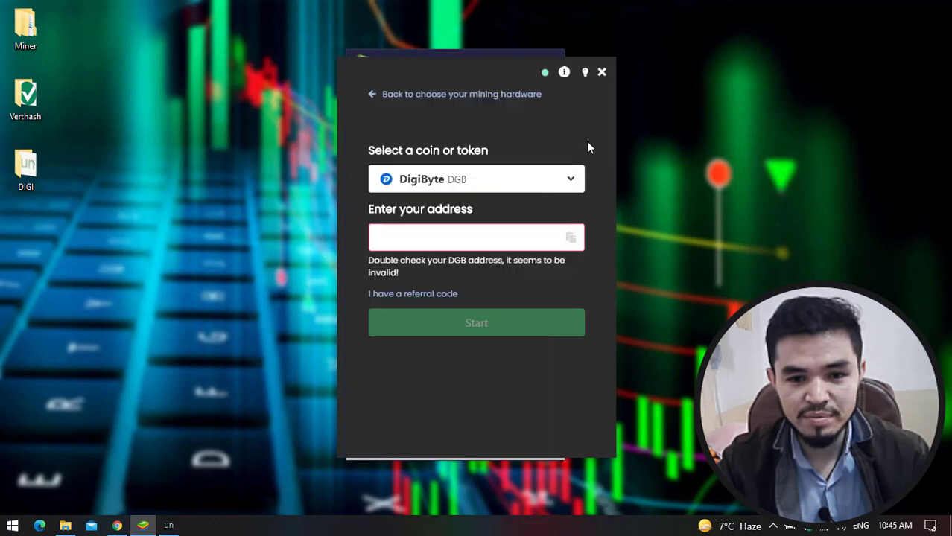
left_click(542, 227)
key("ctrl+v")
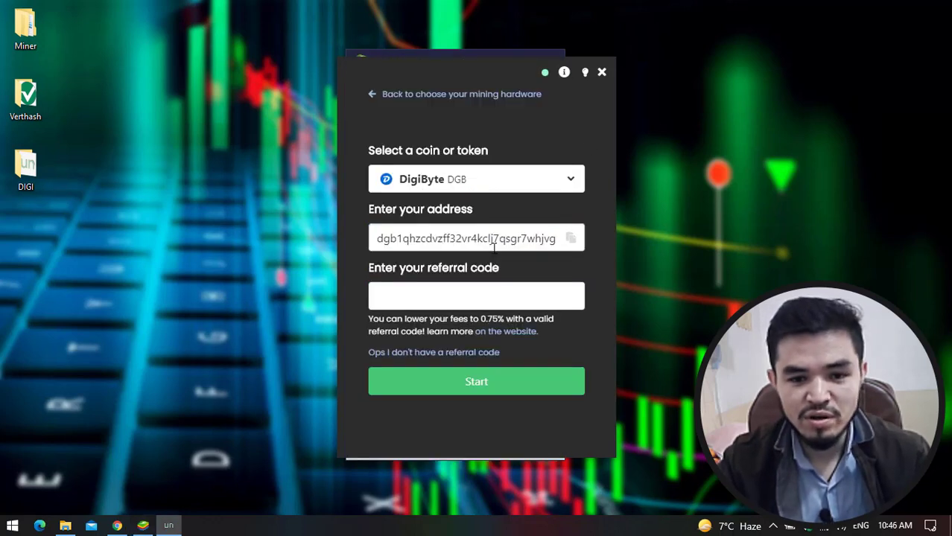
Start mining DigiByte and close the BlueStacks emulator.
left_click(482, 386)
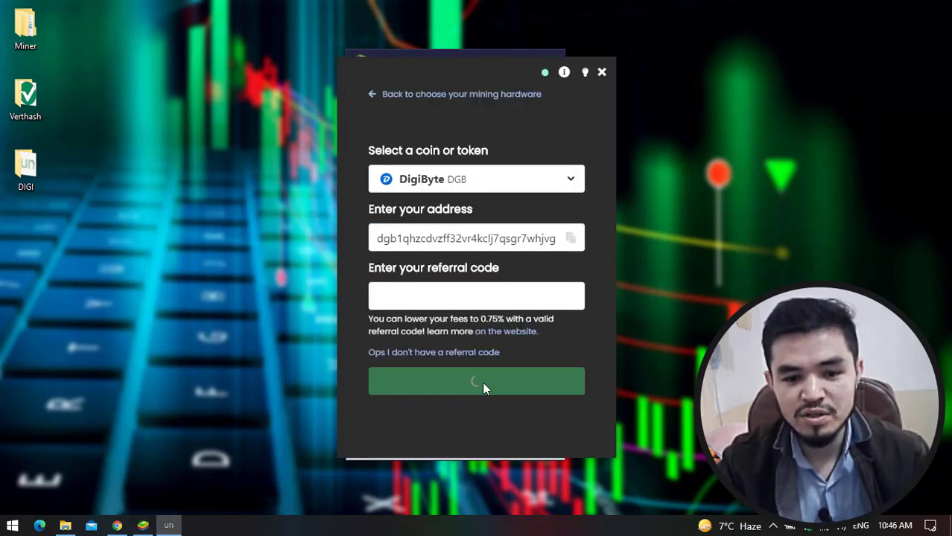
left_click(488, 52)
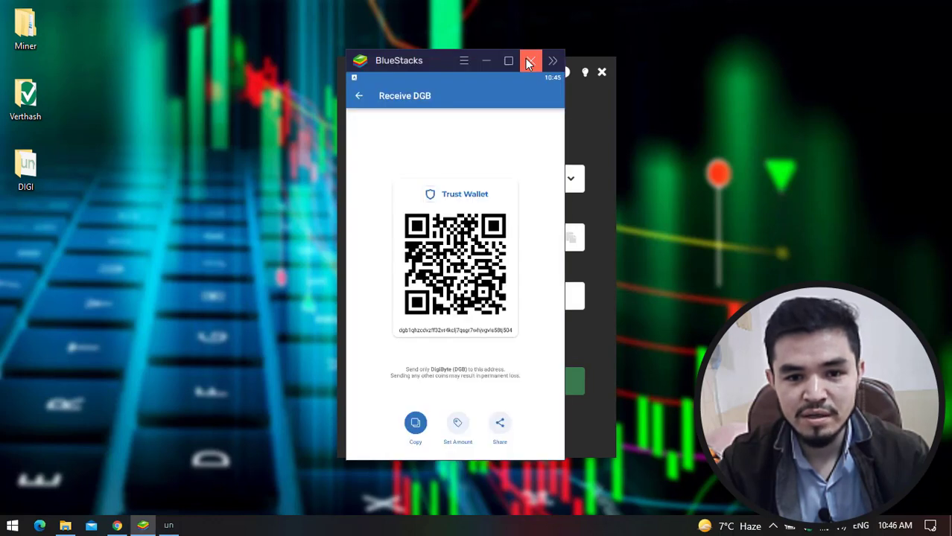
left_click(486, 60)
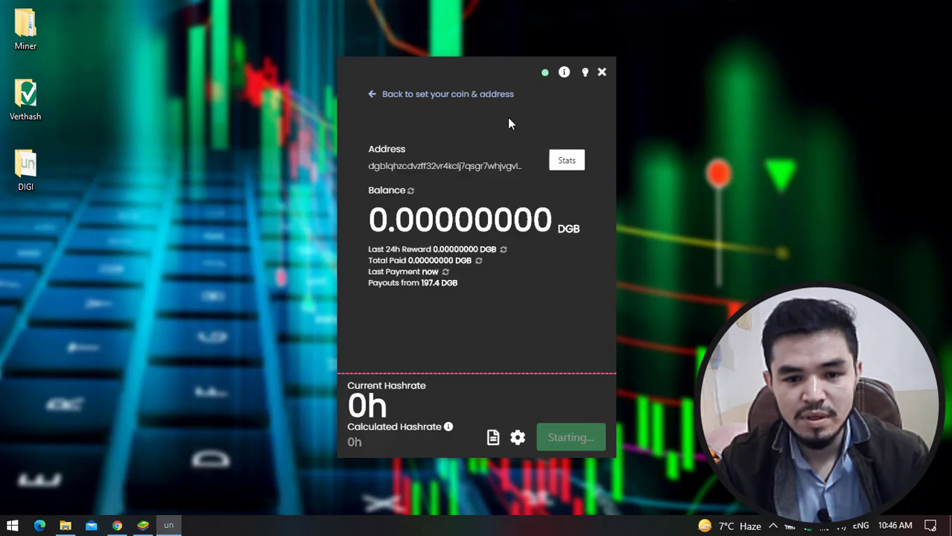
Highlight the payout info lines, including Last Payment and the whole block, to point them out.
double_click(369, 248)
left_click(399, 249)
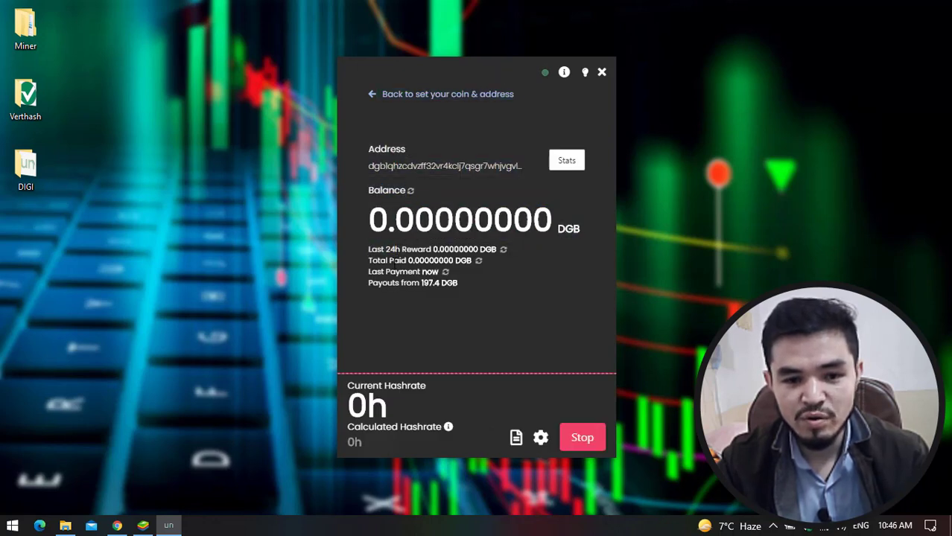
left_click_drag(368, 265, 366, 104)
left_click(369, 272)
left_click_drag(368, 272, 413, 271)
left_click(411, 272)
triple_click(360, 282)
left_click(407, 286)
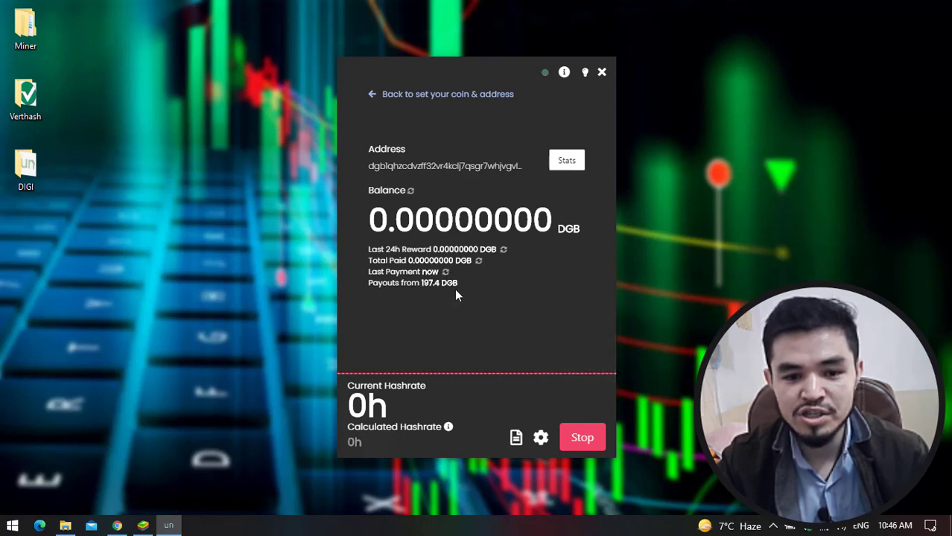
Try High and Custom intensity in advanced settings, return to Low, and close without saving.
left_click(540, 438)
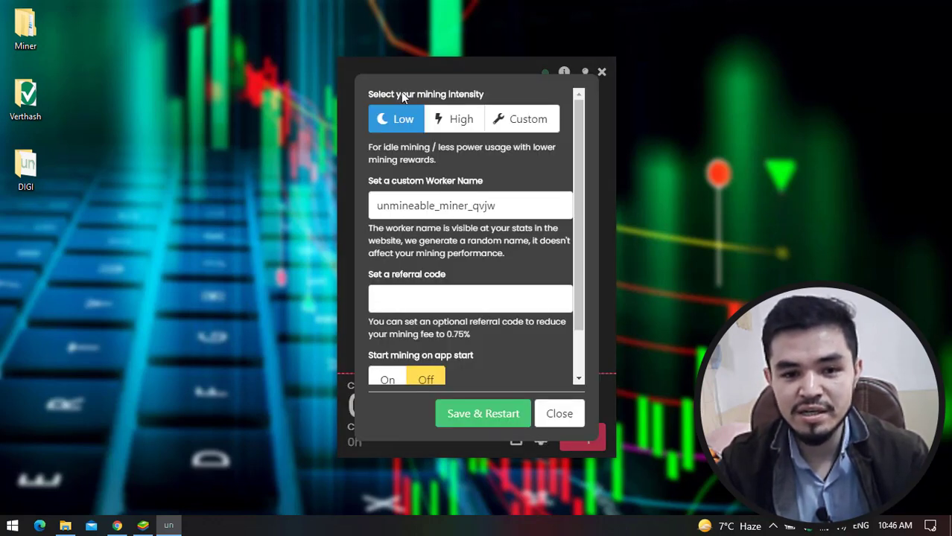
left_click(446, 126)
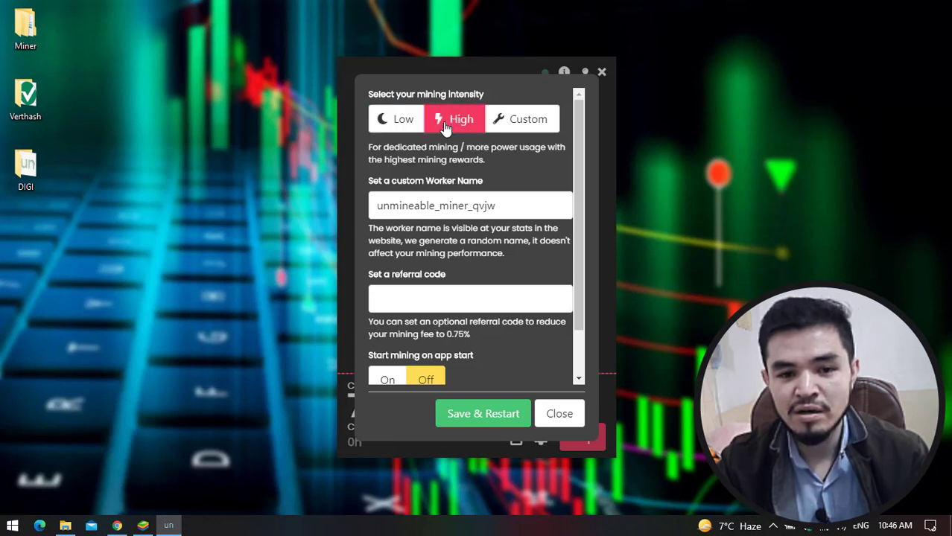
left_click(525, 125)
left_click(396, 128)
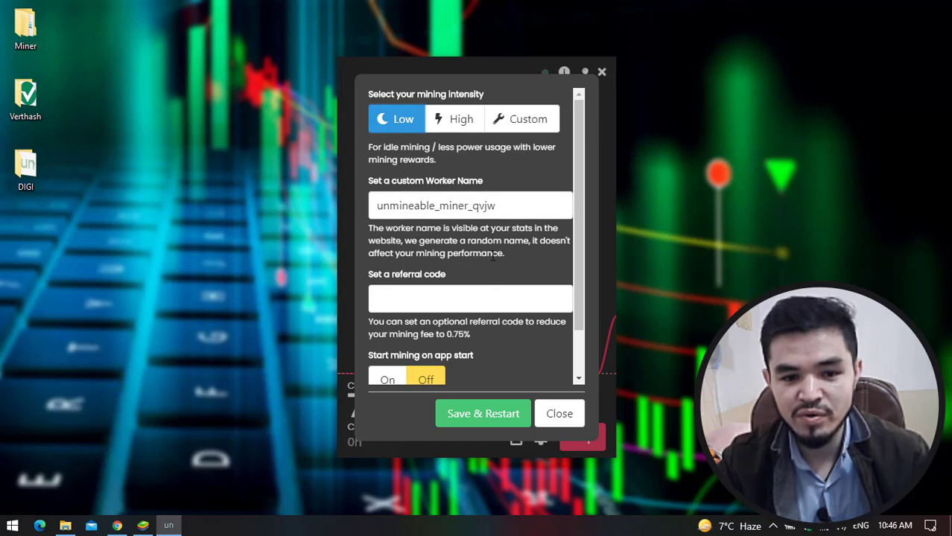
scroll(491, 263, "down", 2)
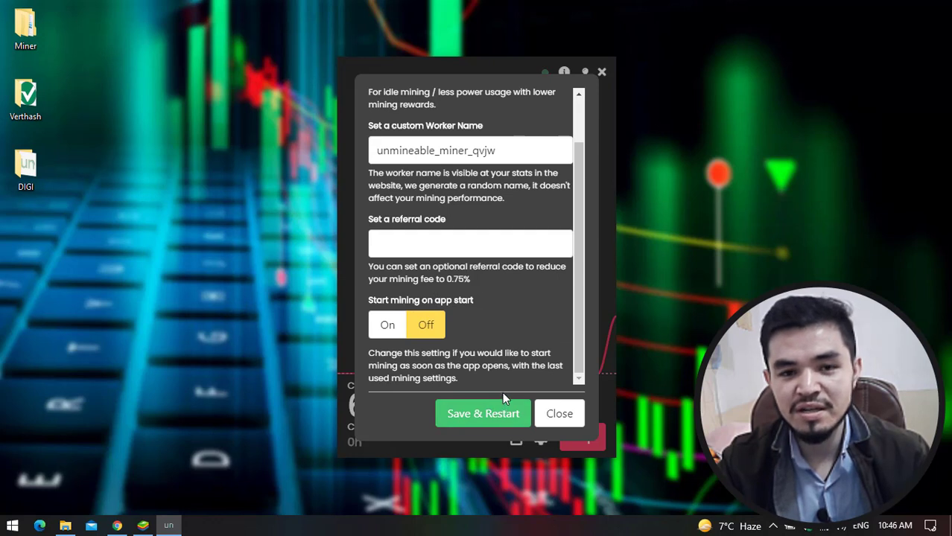
left_click(555, 416)
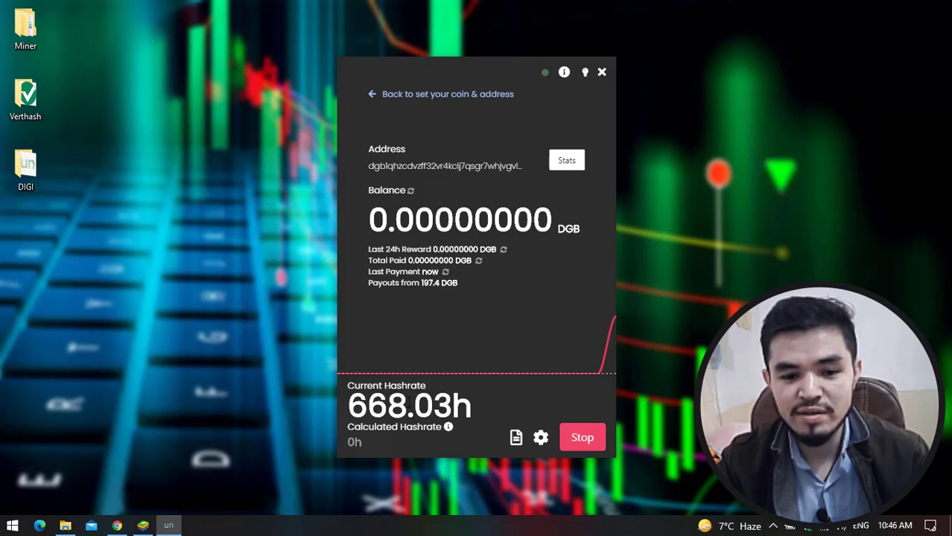
left_click_drag(409, 402, 386, 406)
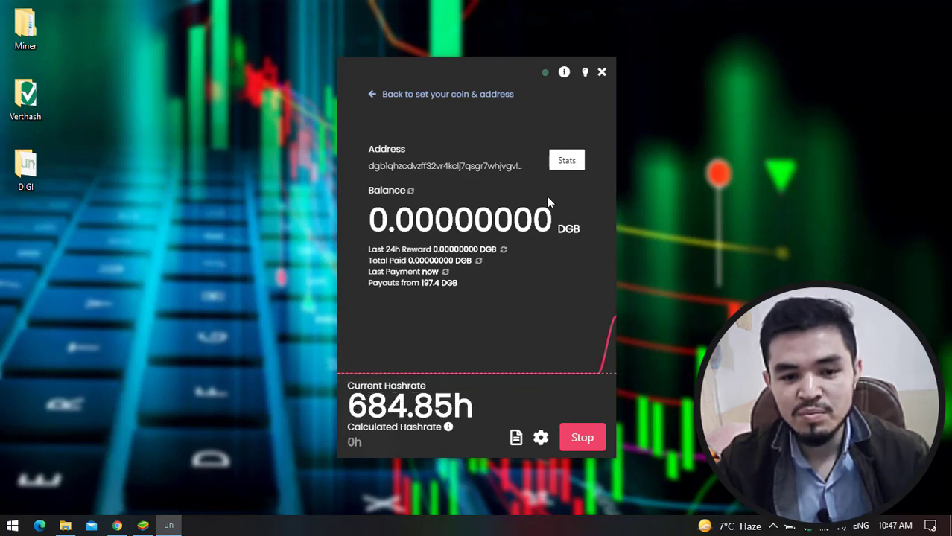
Open the DGB address stats page on unmineable.com and enable auto pay above 197.4 DGB.
left_click(564, 164)
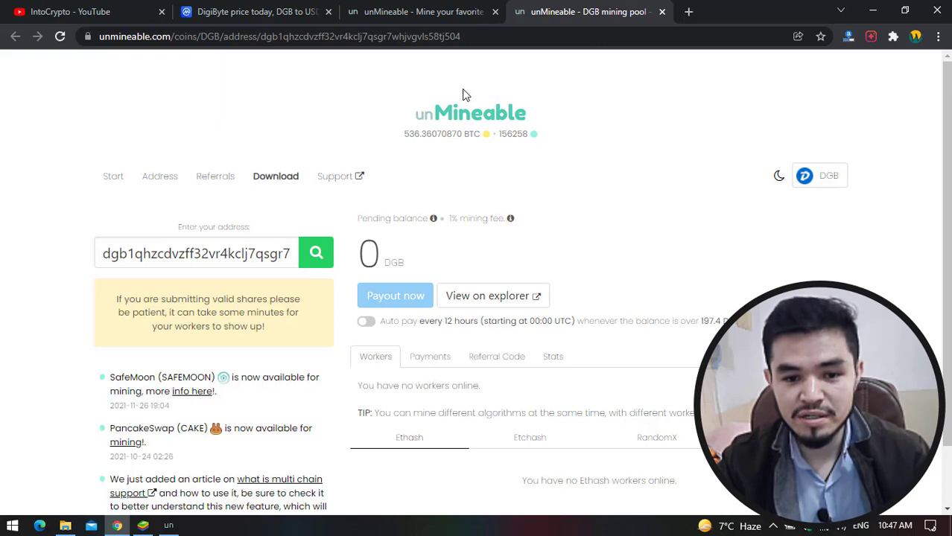
scroll(447, 248, "down", 1)
left_click(368, 254)
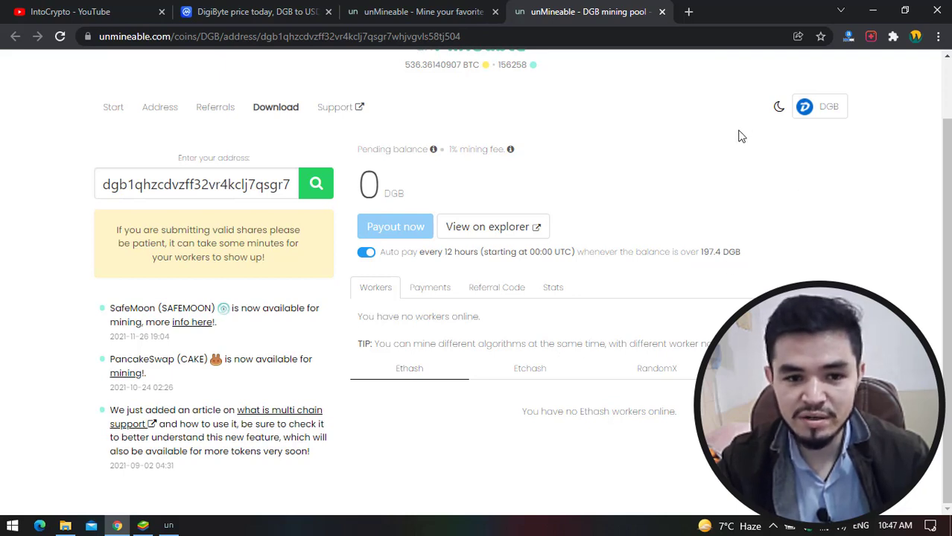
Minimize Chrome to return to the miner, now hashing about 696 h.
left_click(878, 17)
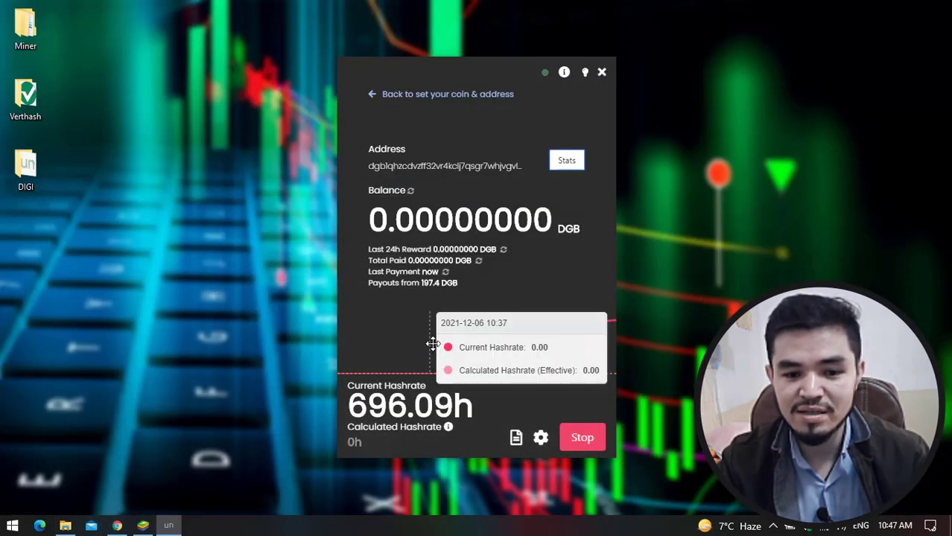